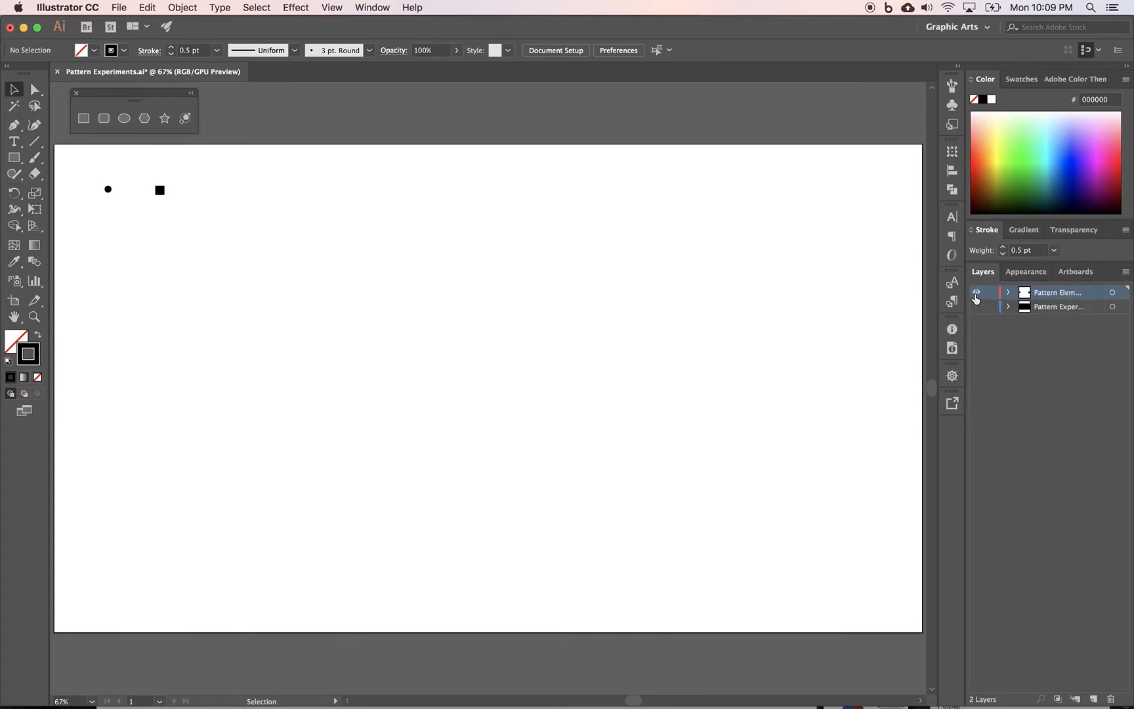
Step: Draw a vertical line about 100 px long with the Line Segment tool, to the right of the black square
{"action": "left_click", "coordinate": [36, 143]}
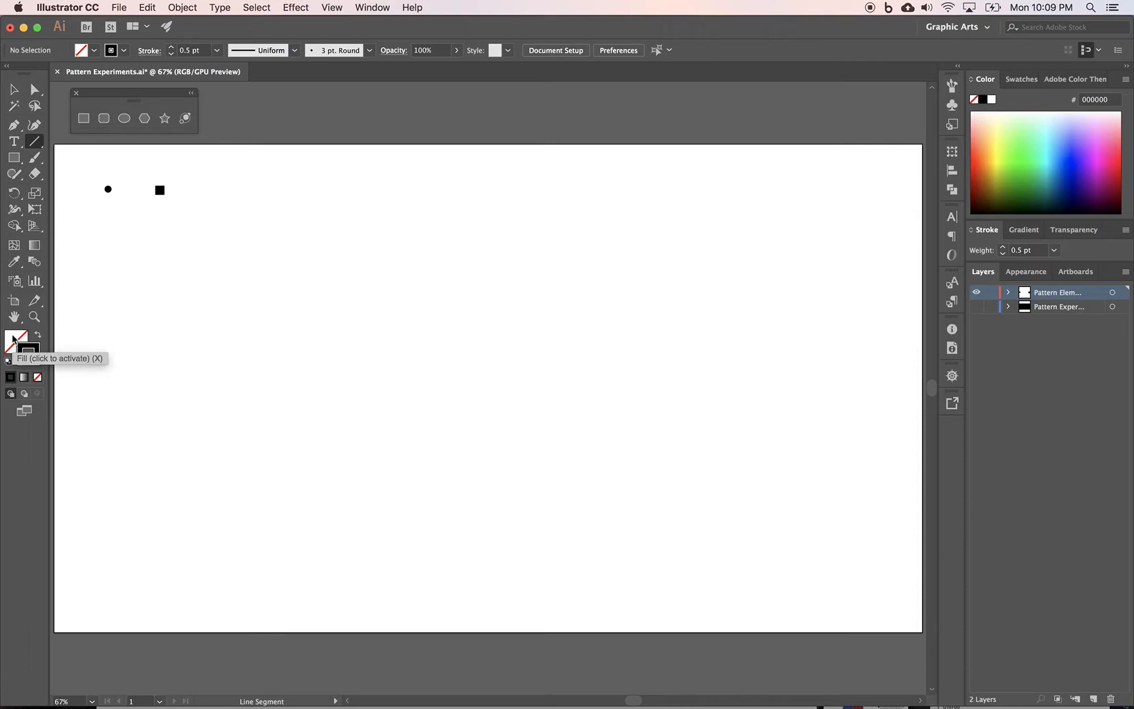
{"action": "left_click", "coordinate": [22, 352]}
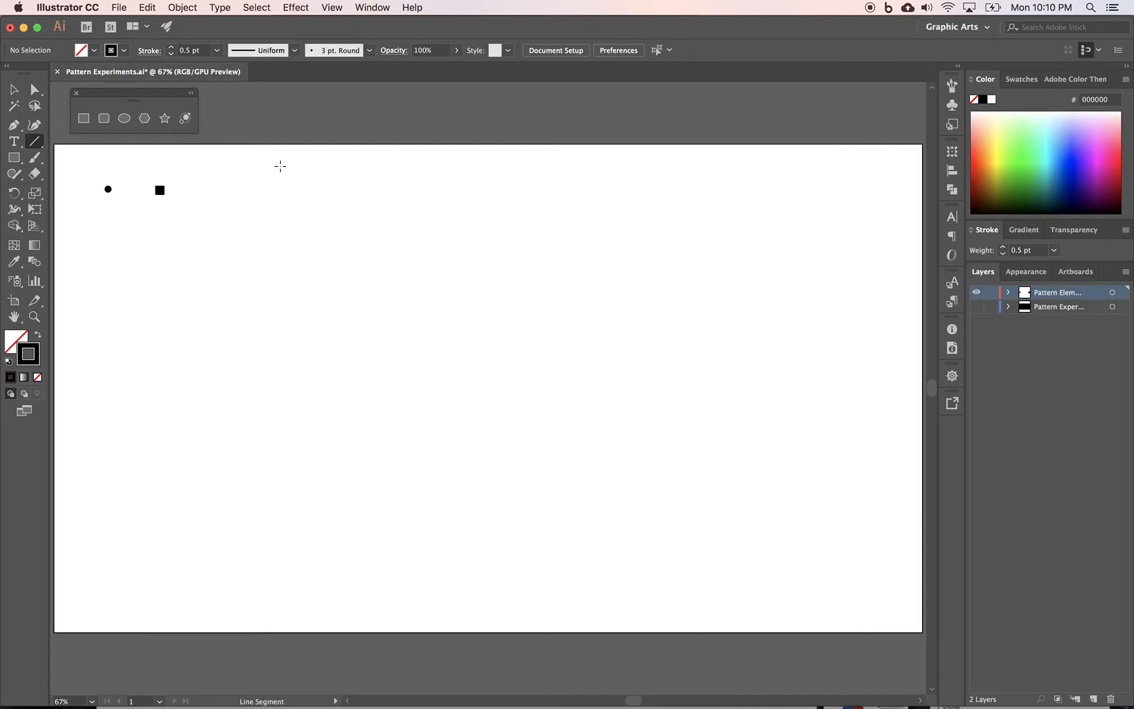
{"action": "left_click", "coordinate": [261, 174]}
{"action": "left_click_drag", "start_coordinate": [260, 174], "coordinate": [262, 219]}
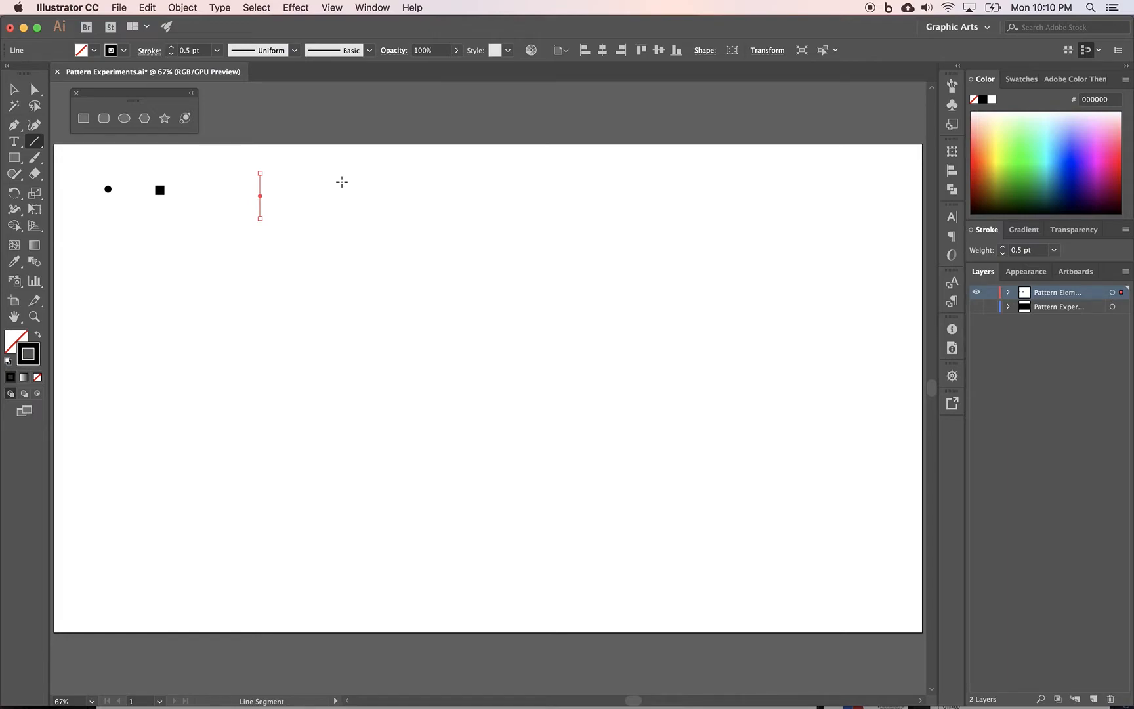
{"action": "left_click", "coordinate": [13, 90]}
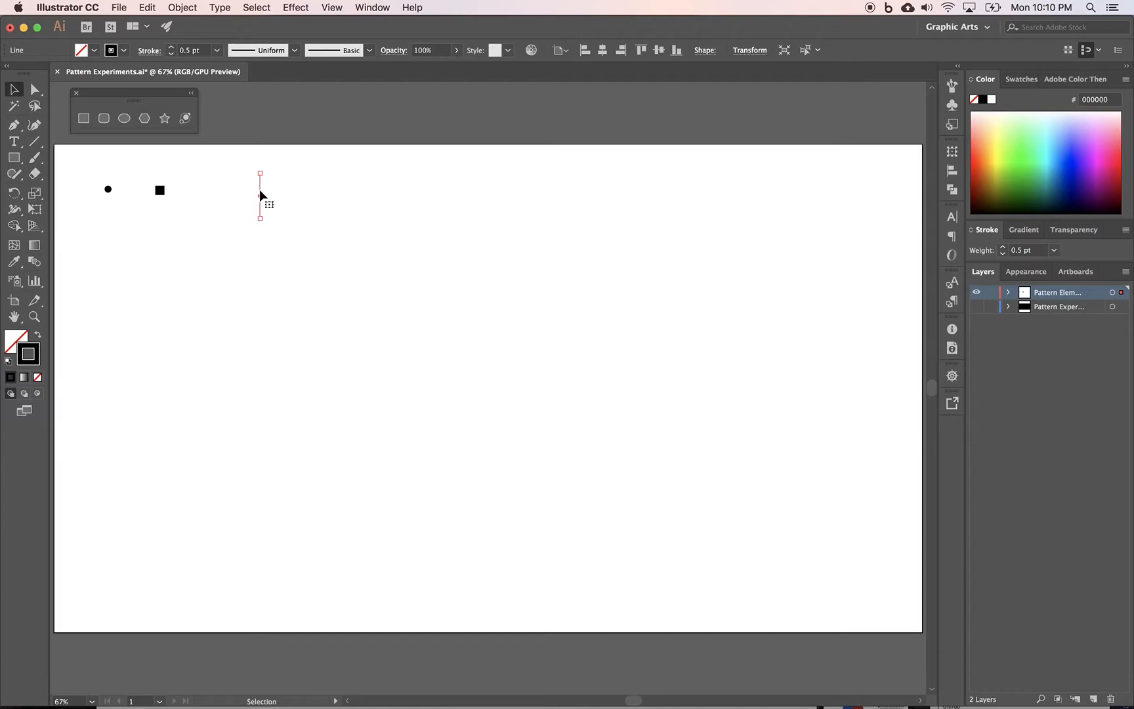
{"action": "right_click", "coordinate": [260, 194]}
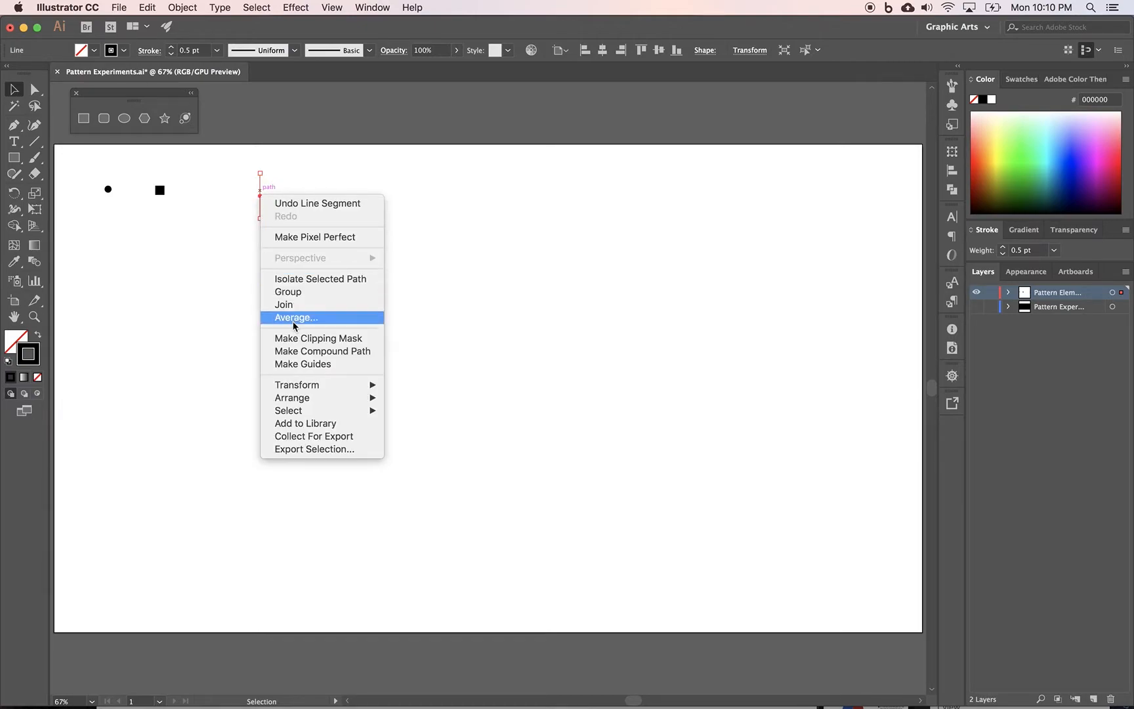
{"action": "mouse_move", "coordinate": [316, 392]}
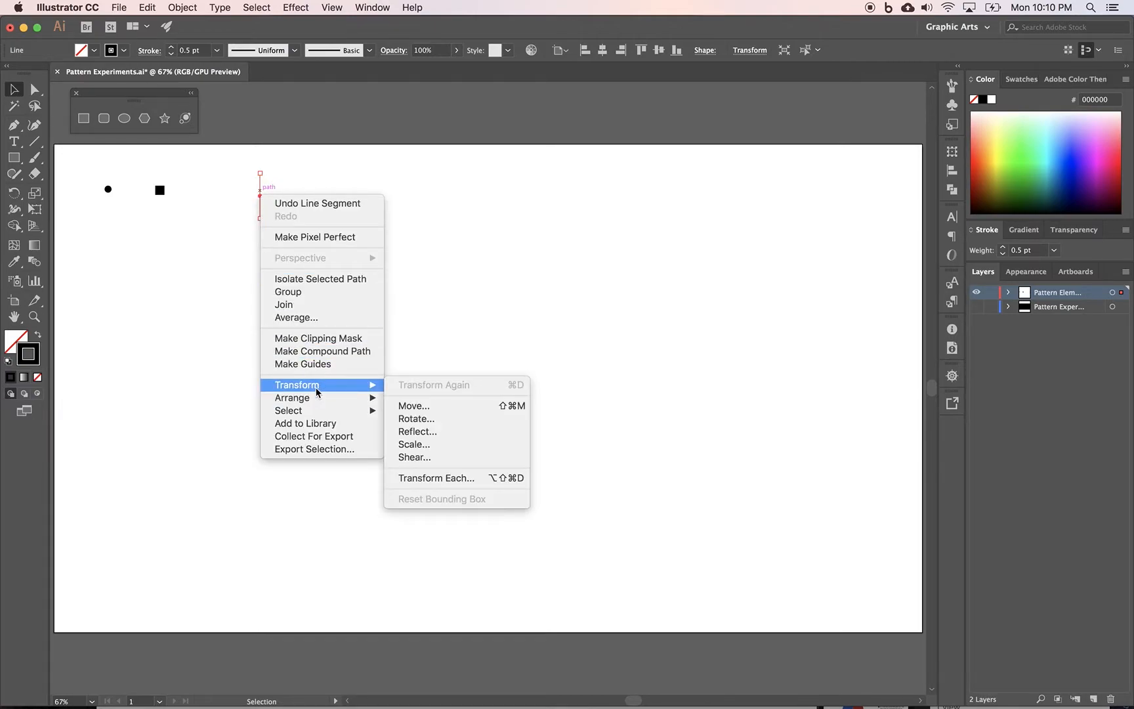
{"action": "left_click", "coordinate": [432, 431]}
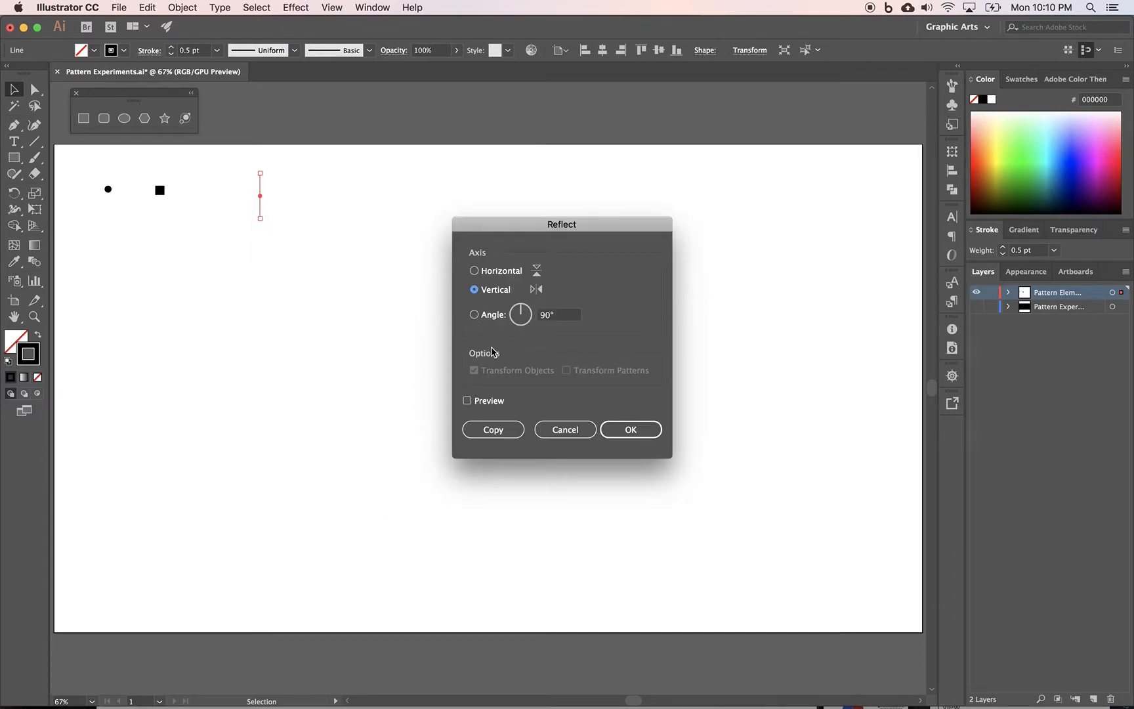
{"action": "left_click", "coordinate": [467, 400]}
{"action": "left_click", "coordinate": [475, 271]}
{"action": "left_click", "coordinate": [557, 429]}
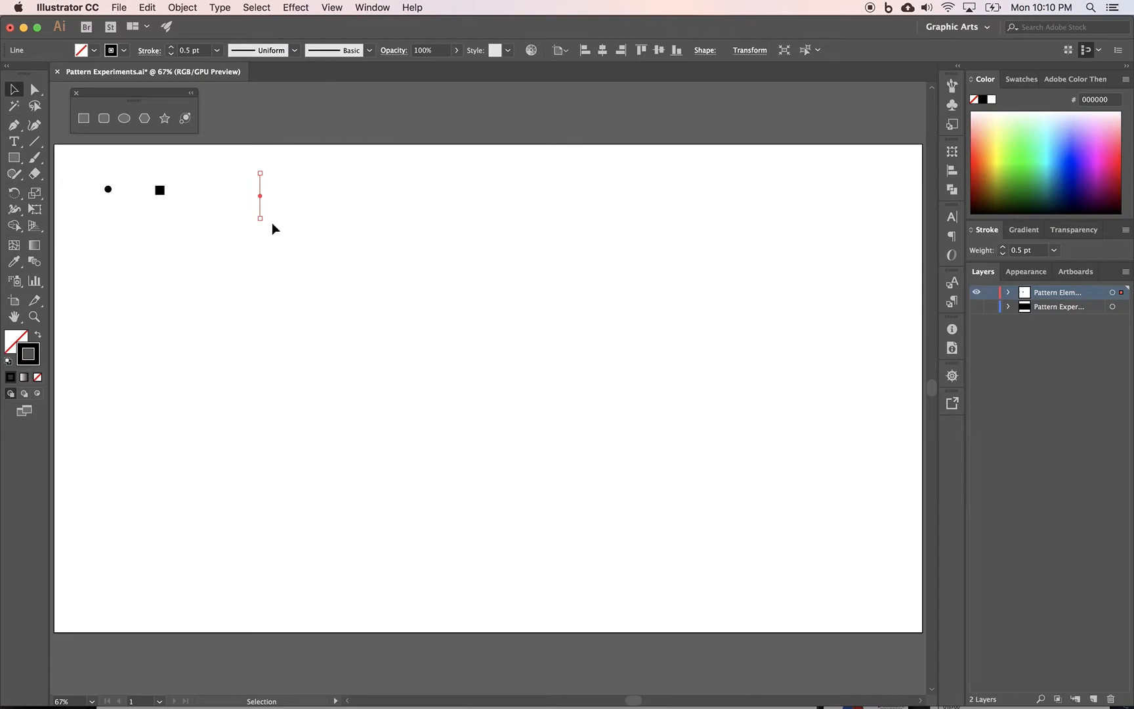
Step: Add a copy of the vertical line rotated 90° about its centre to form a cross
{"action": "right_click", "coordinate": [261, 204]}
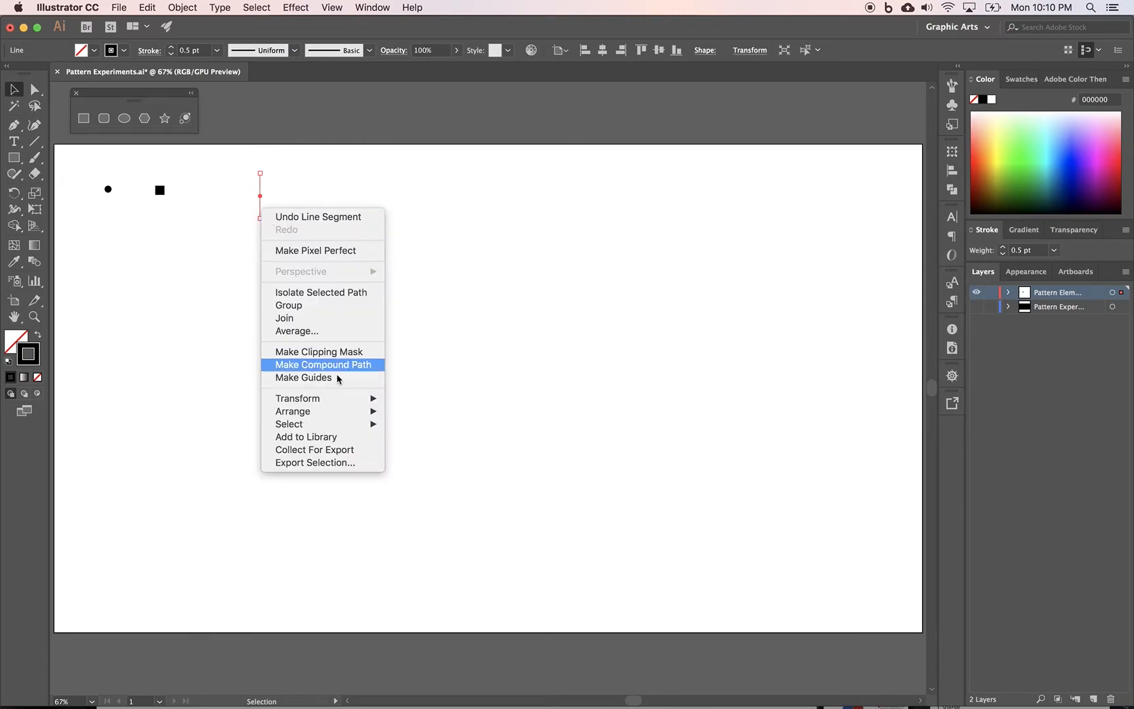
{"action": "mouse_move", "coordinate": [325, 401]}
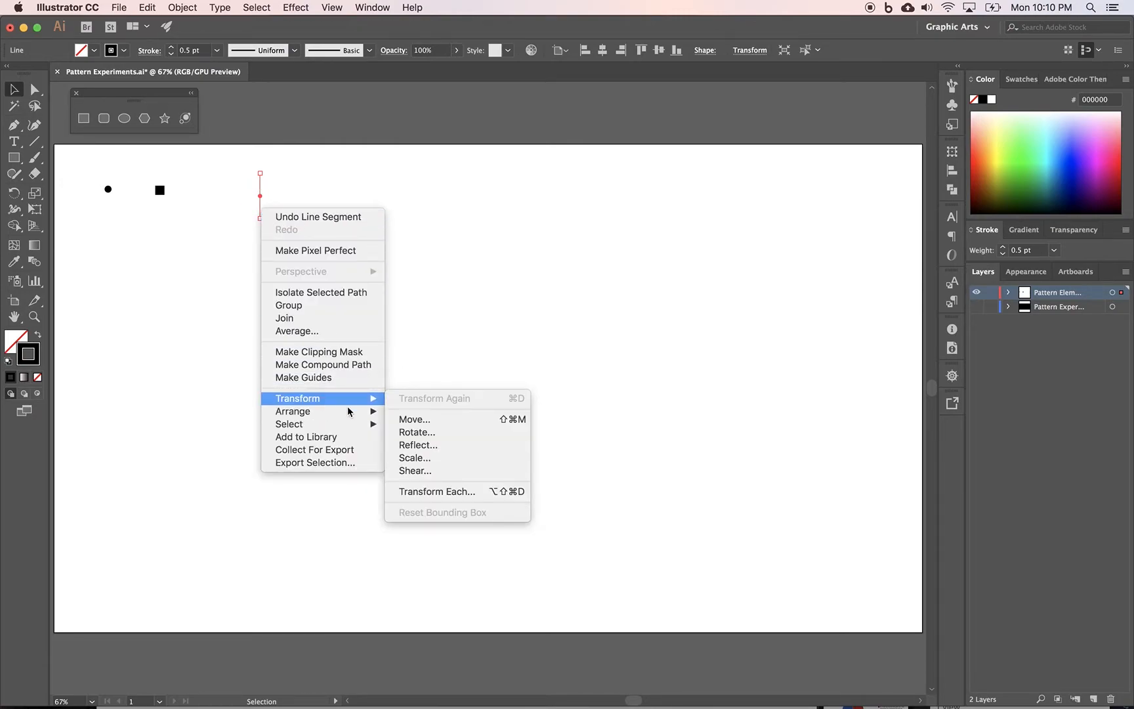
{"action": "left_click", "coordinate": [413, 439]}
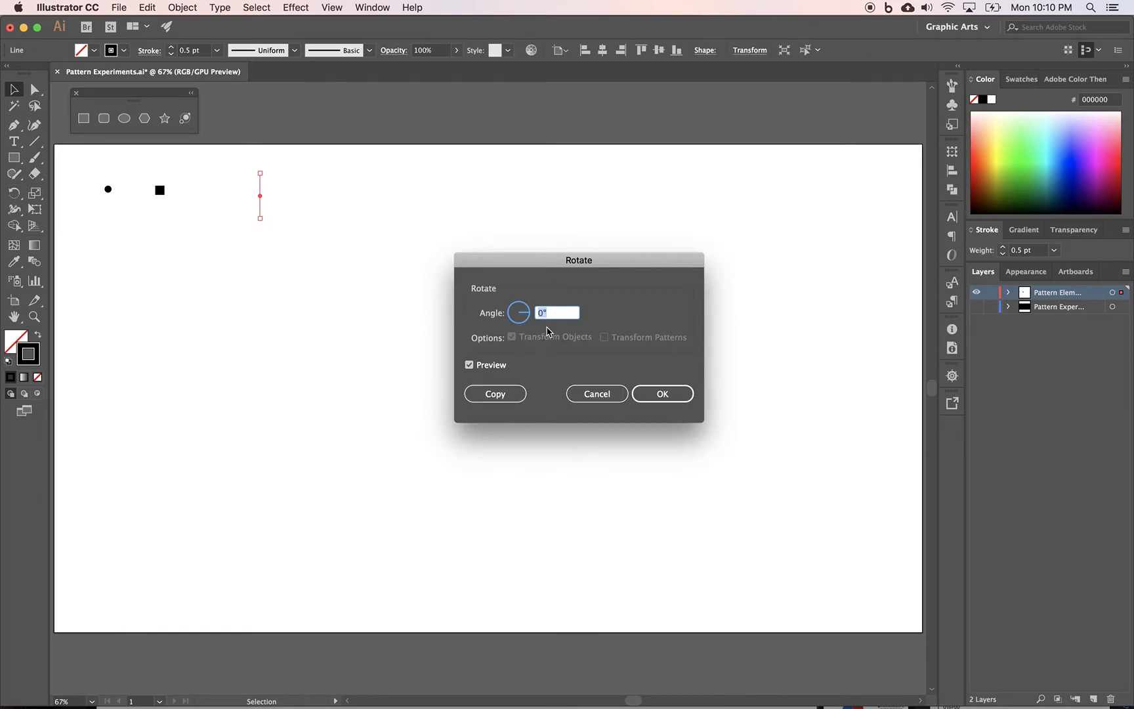
{"action": "type", "text": "45"}
{"action": "key", "text": "Tab"}
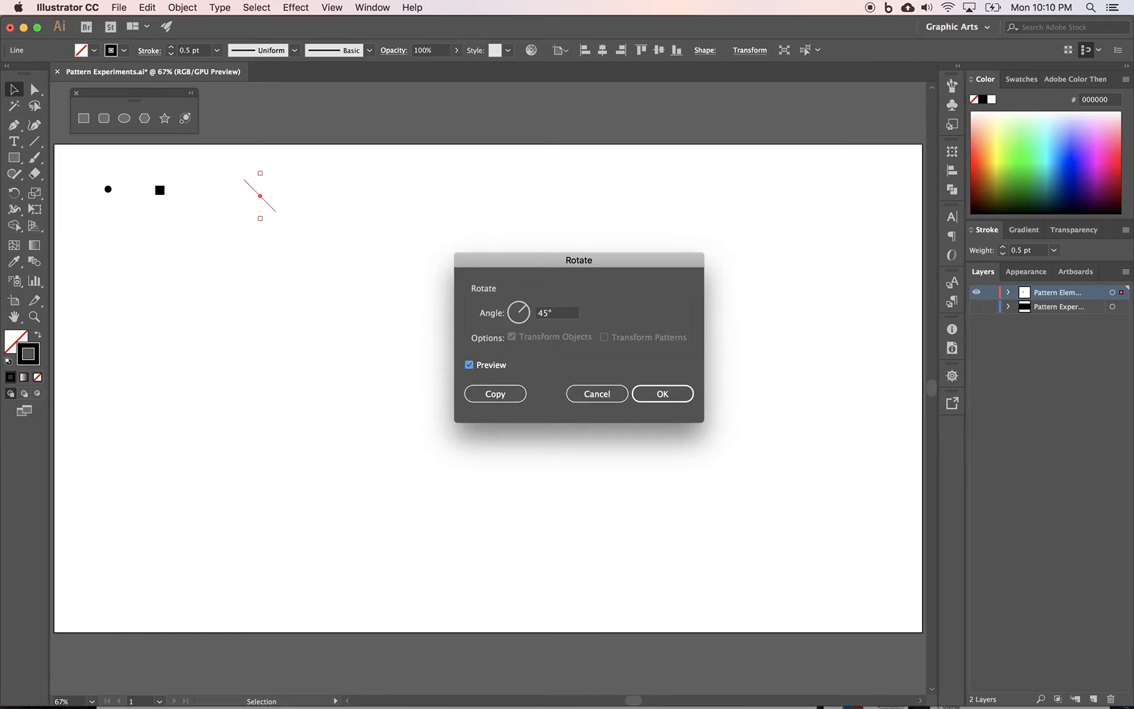
{"action": "key", "text": "Tab"}
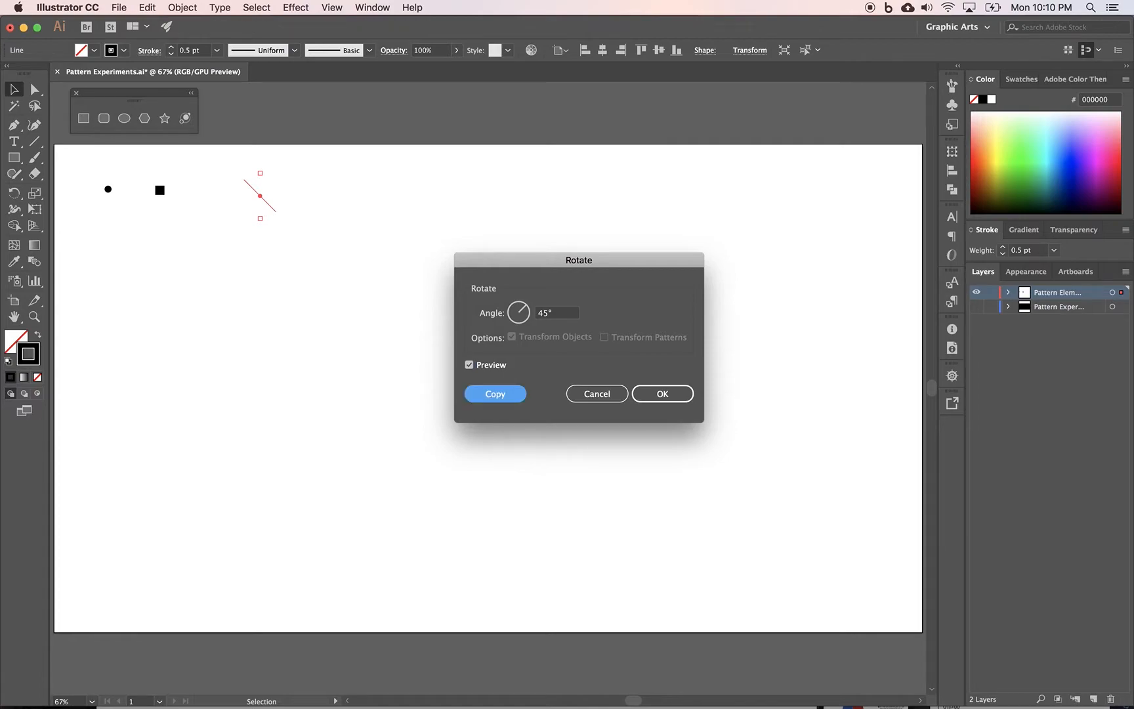
{"action": "left_click", "coordinate": [550, 314]}
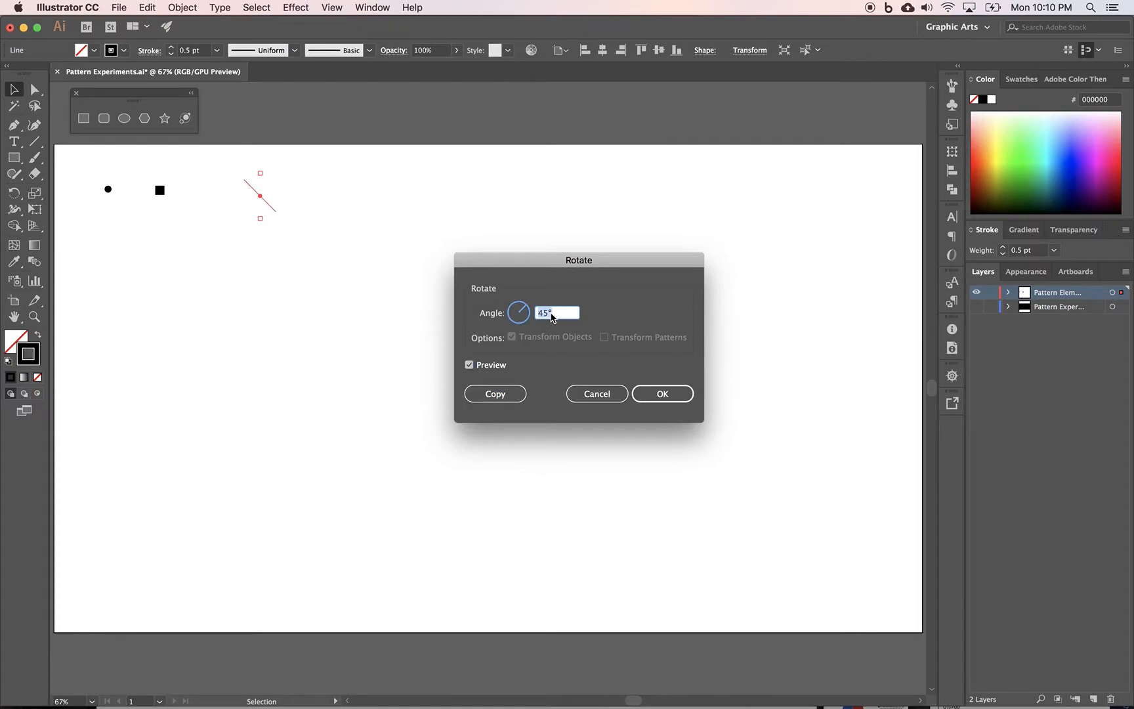
{"action": "type", "text": "90"}
{"action": "key", "text": "Tab"}
{"action": "left_click", "coordinate": [495, 395]}
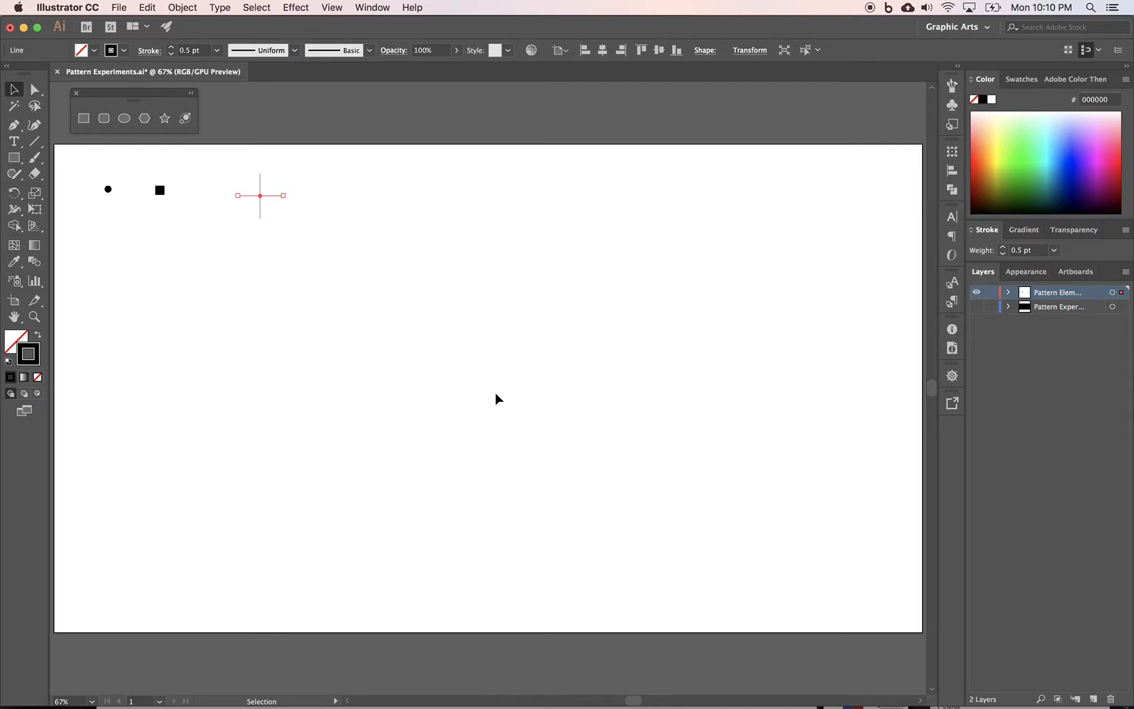
{"action": "left_click", "coordinate": [252, 308]}
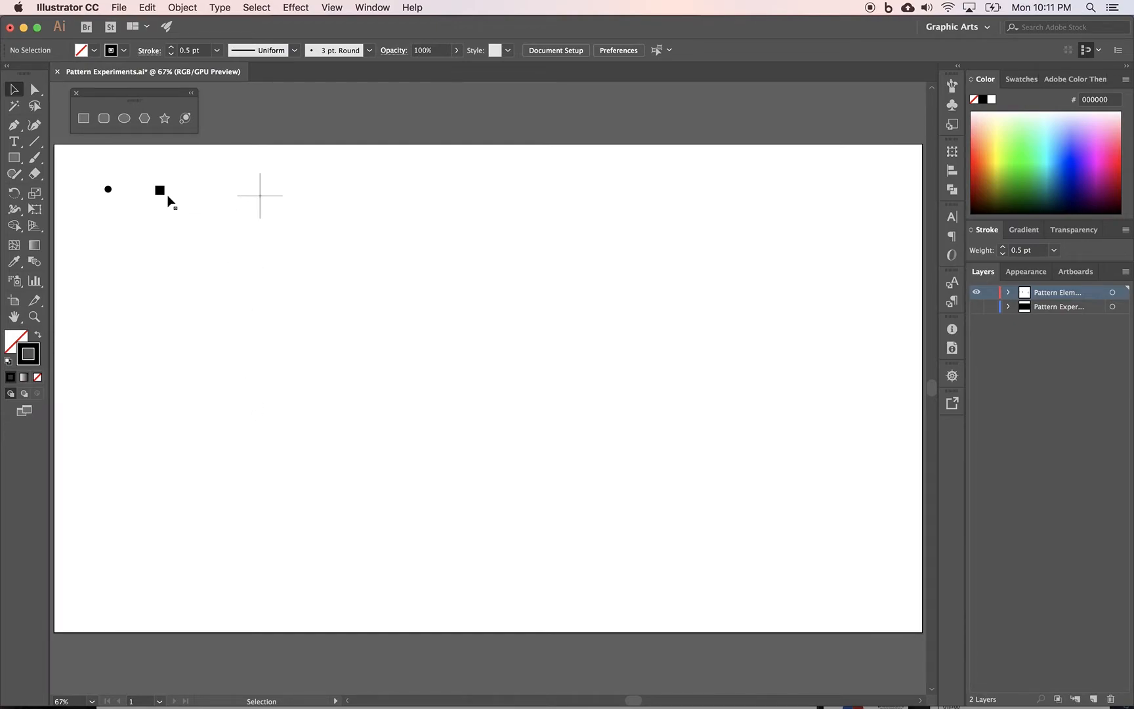
Step: Make a new pattern from the two lines of the cross
{"action": "left_click_drag", "start_coordinate": [249, 181], "coordinate": [278, 213]}
{"action": "left_click", "coordinate": [175, 11]}
{"action": "mouse_move", "coordinate": [221, 324]}
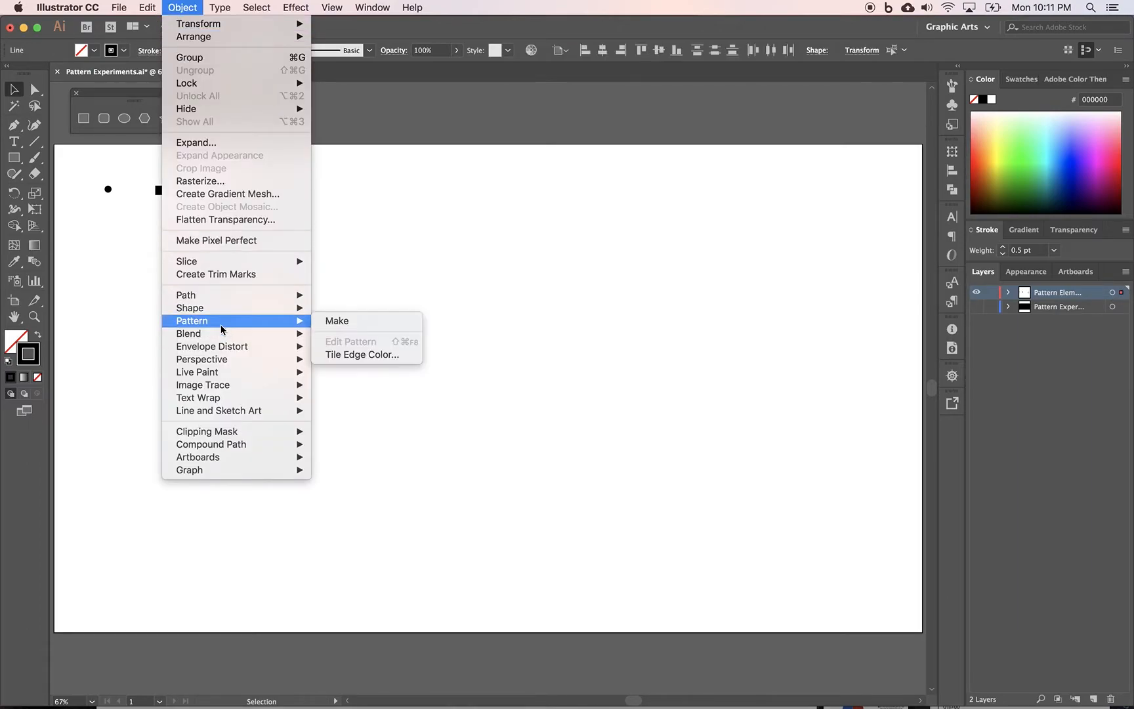
{"action": "left_click", "coordinate": [337, 321]}
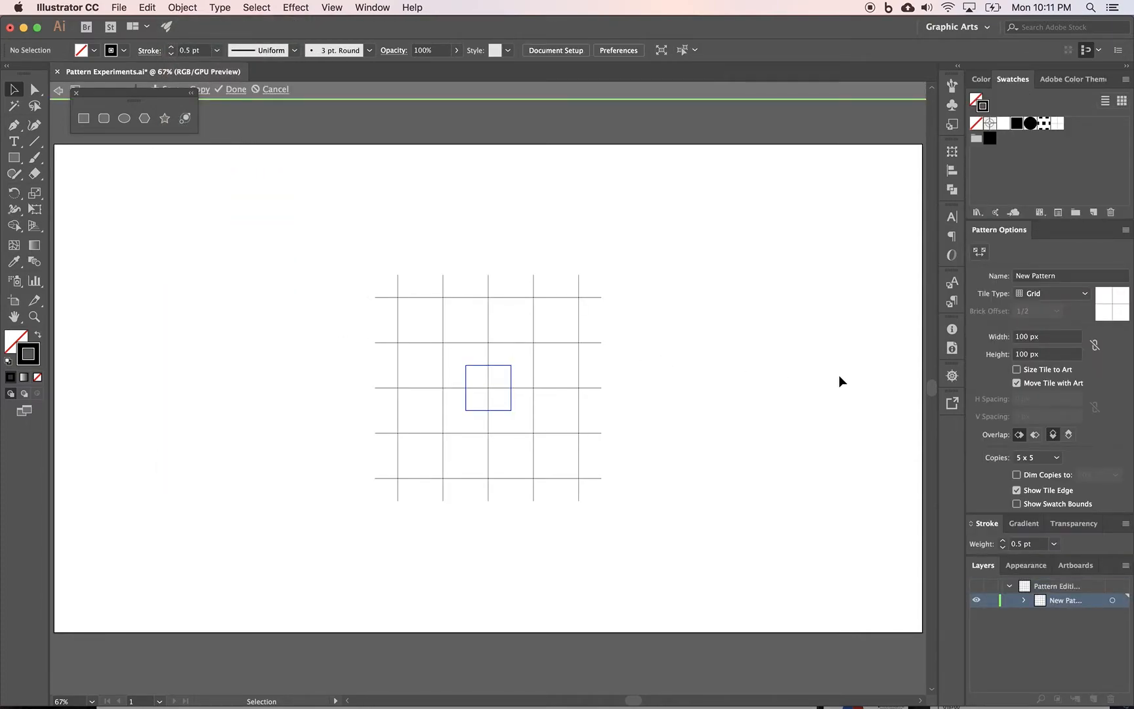
Step: Set the pattern tile's width and height to 200 px each
{"action": "double_click", "coordinate": [1021, 338]}
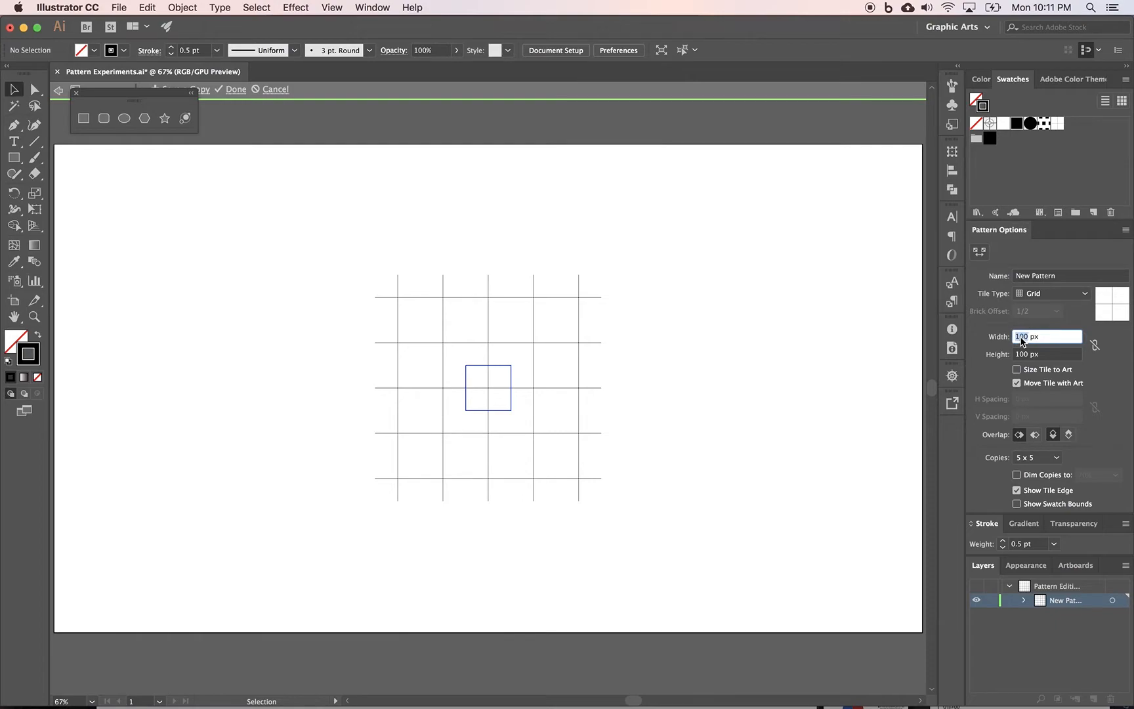
{"action": "type", "text": "200"}
{"action": "key", "text": "Tab"}
{"action": "type", "text": "20"}
{"action": "key", "text": "Tab"}
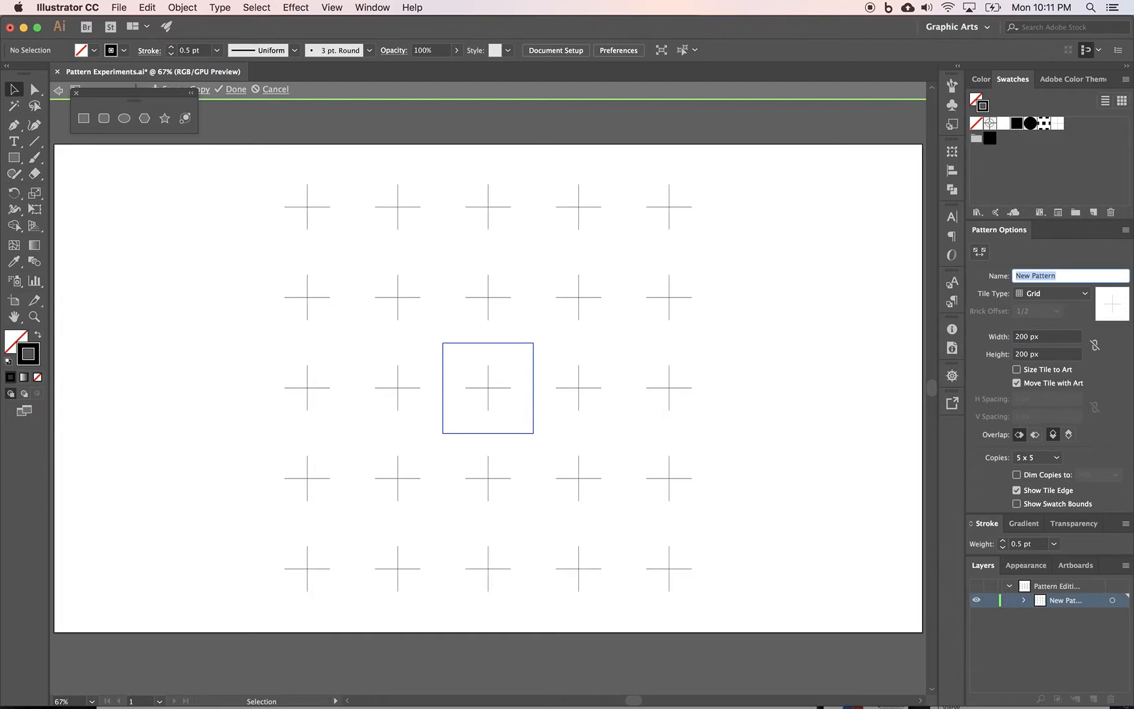
Step: Try the Hex by Column tile type, and set the pattern's tile type to Brick by Column instead
{"action": "left_click", "coordinate": [1043, 296]}
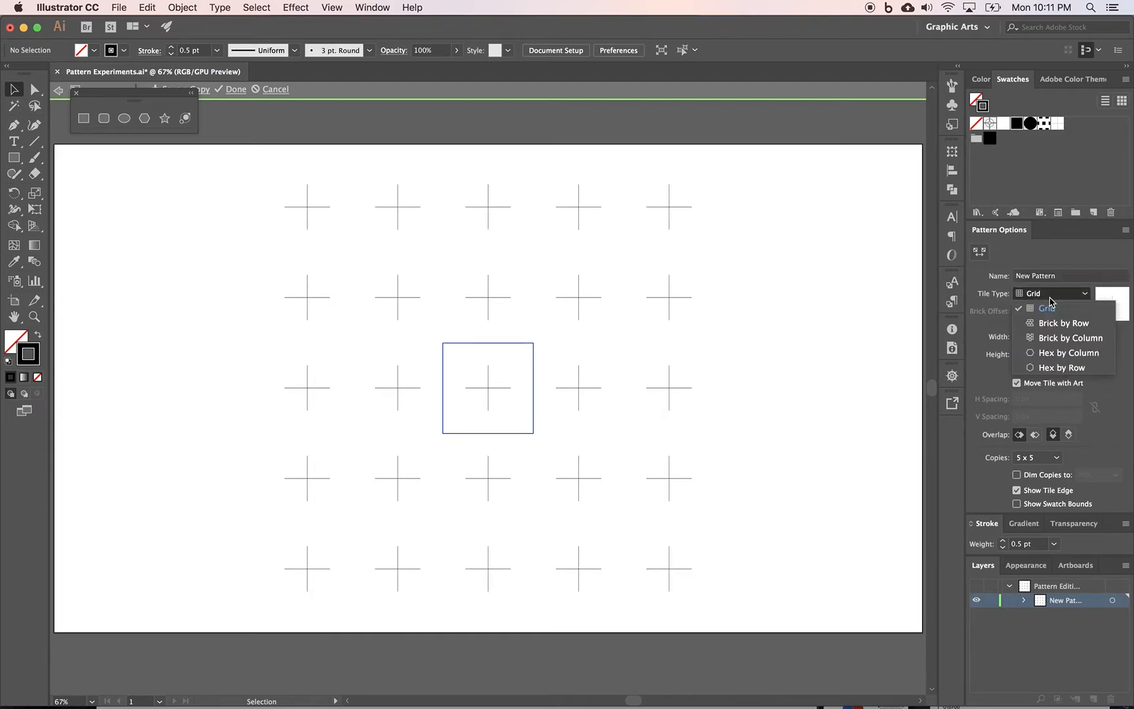
{"action": "left_click", "coordinate": [1053, 355]}
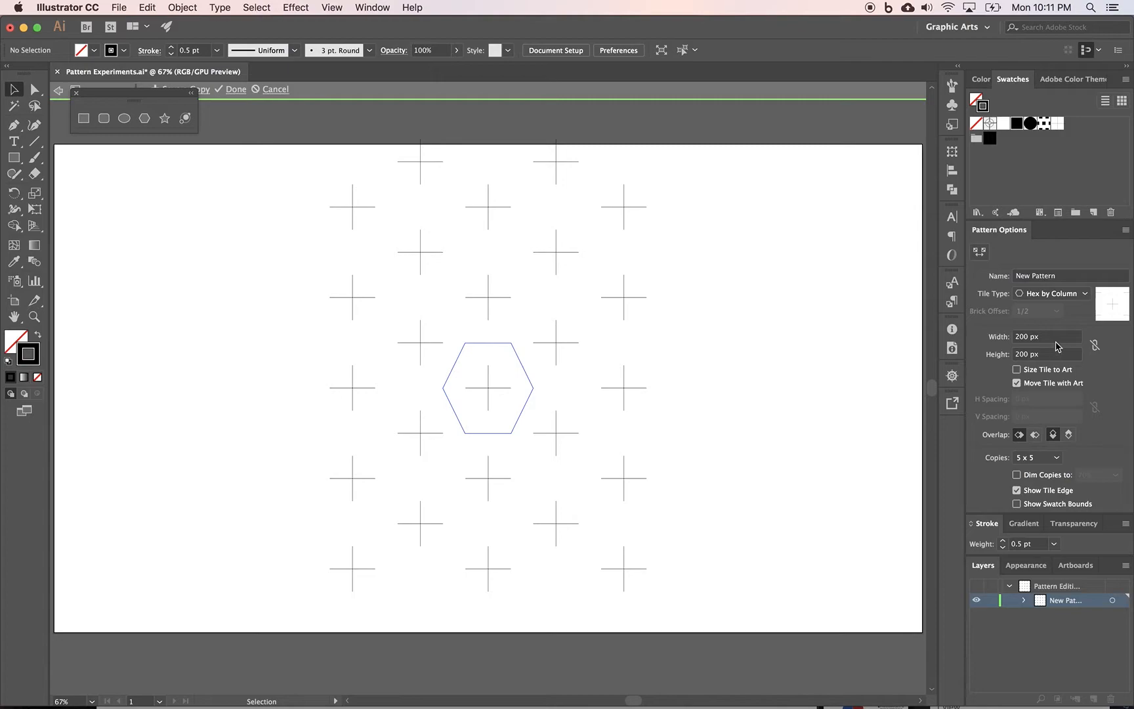
{"action": "left_click", "coordinate": [1056, 294]}
{"action": "left_click", "coordinate": [1049, 338]}
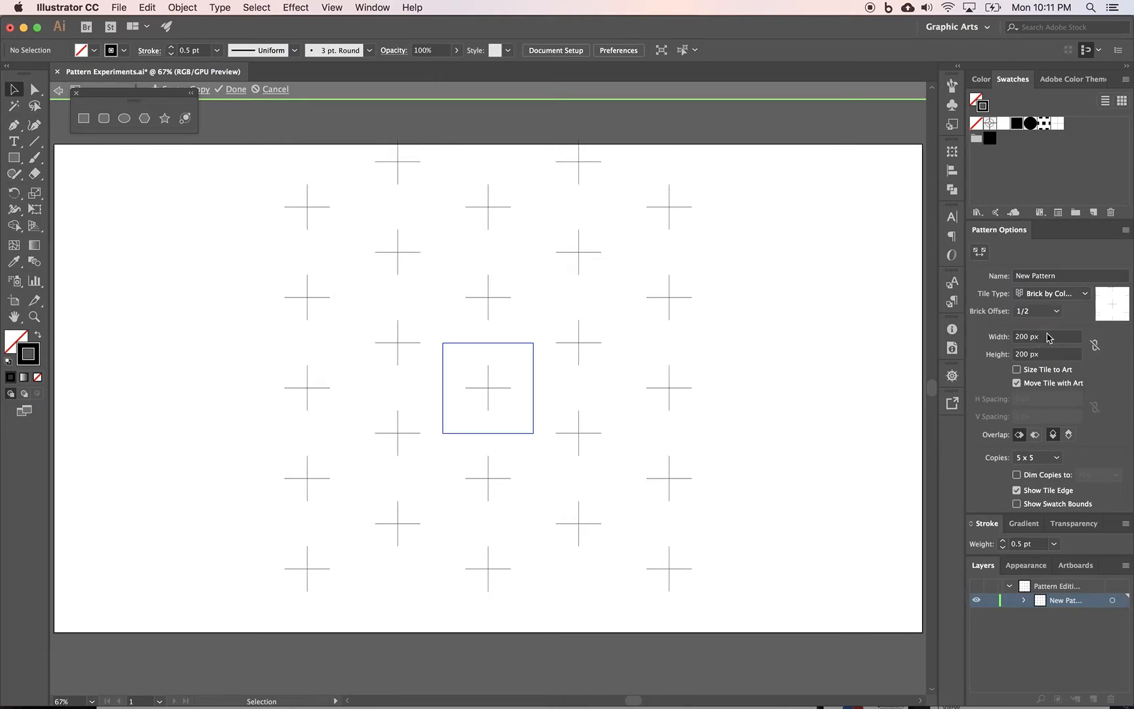
Step: Name the pattern "Cross 1" and finish pattern editing
{"action": "left_click", "coordinate": [1034, 276]}
{"action": "type", "text": "Cross 1"}
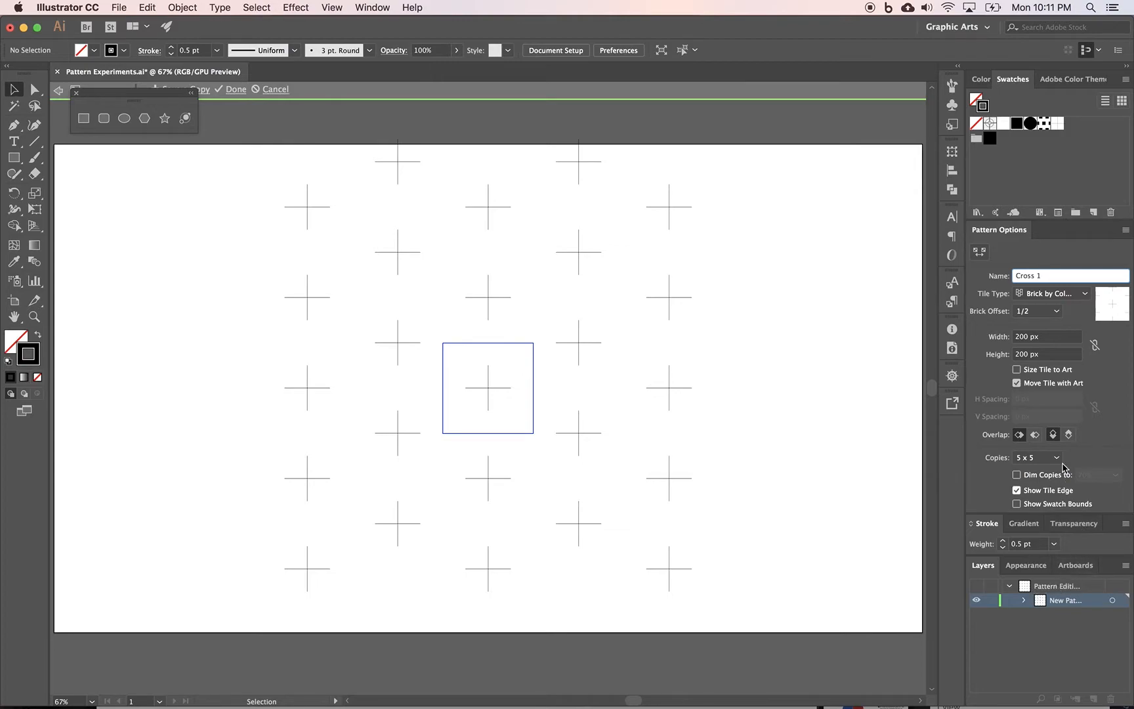
{"action": "left_click", "coordinate": [233, 92]}
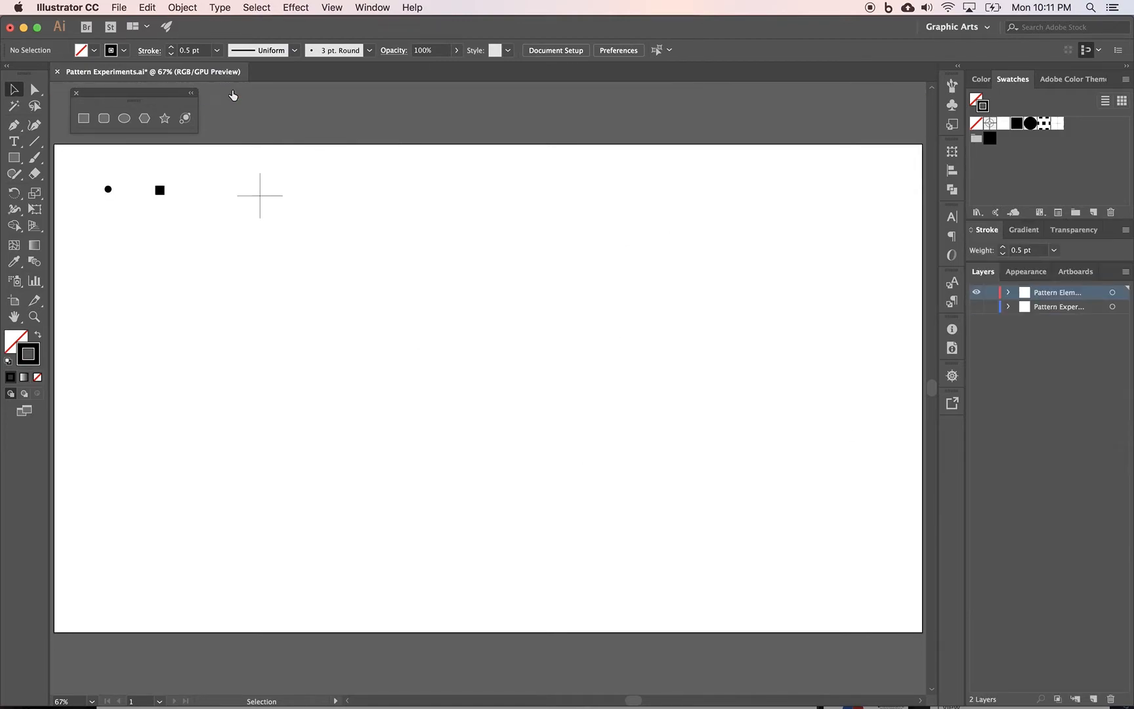
Step: Hide the "Pattern Elem..." layer and show the "Pattern Exper..." layer
{"action": "left_click", "coordinate": [977, 293]}
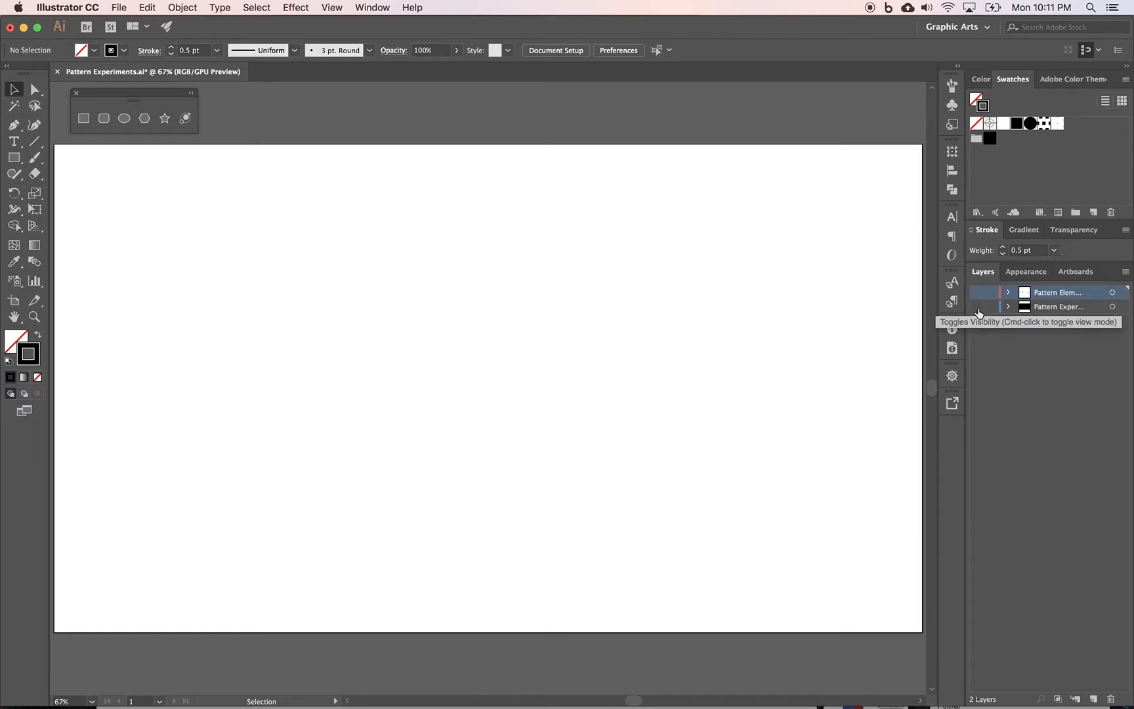
{"action": "left_click", "coordinate": [976, 306]}
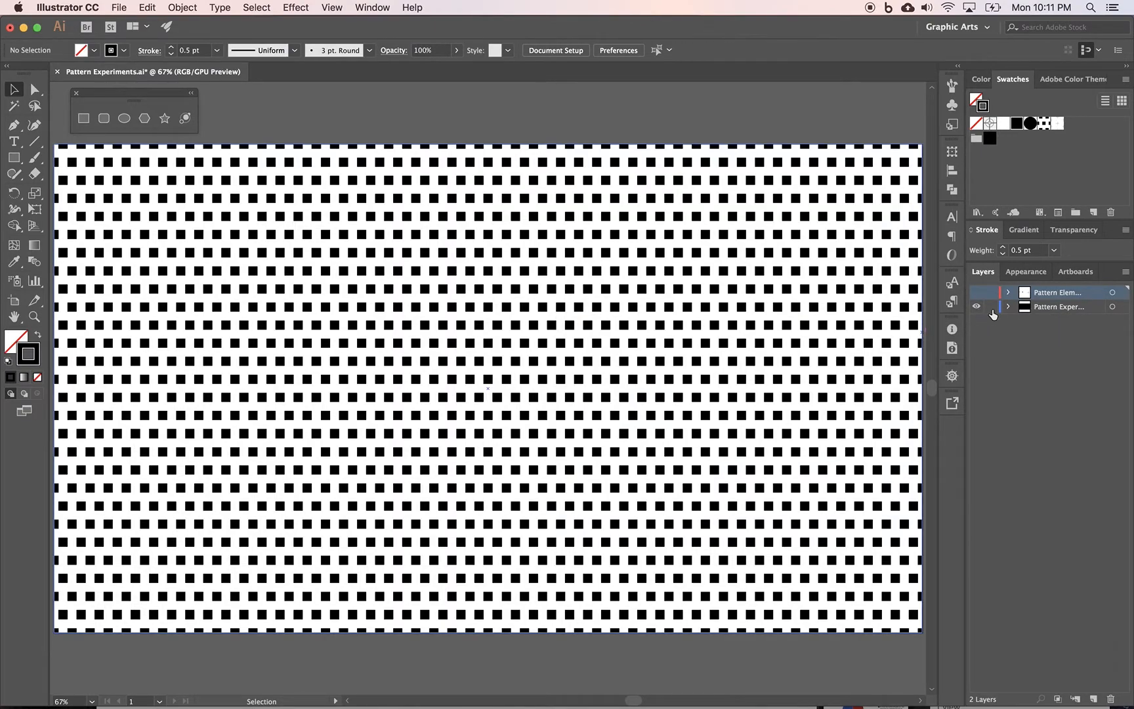
Step: Fill the artboard-sized rectangle with the cross pattern swatch and set its stroke to none
{"action": "left_click", "coordinate": [792, 338]}
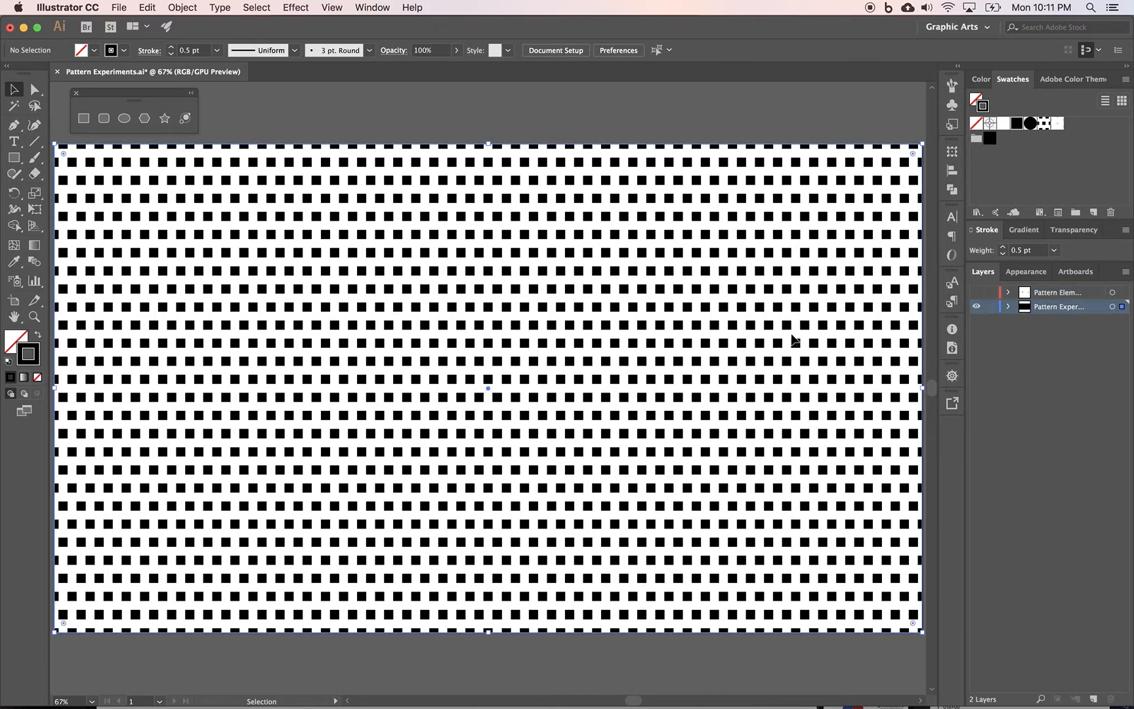
{"action": "left_click", "coordinate": [1062, 127]}
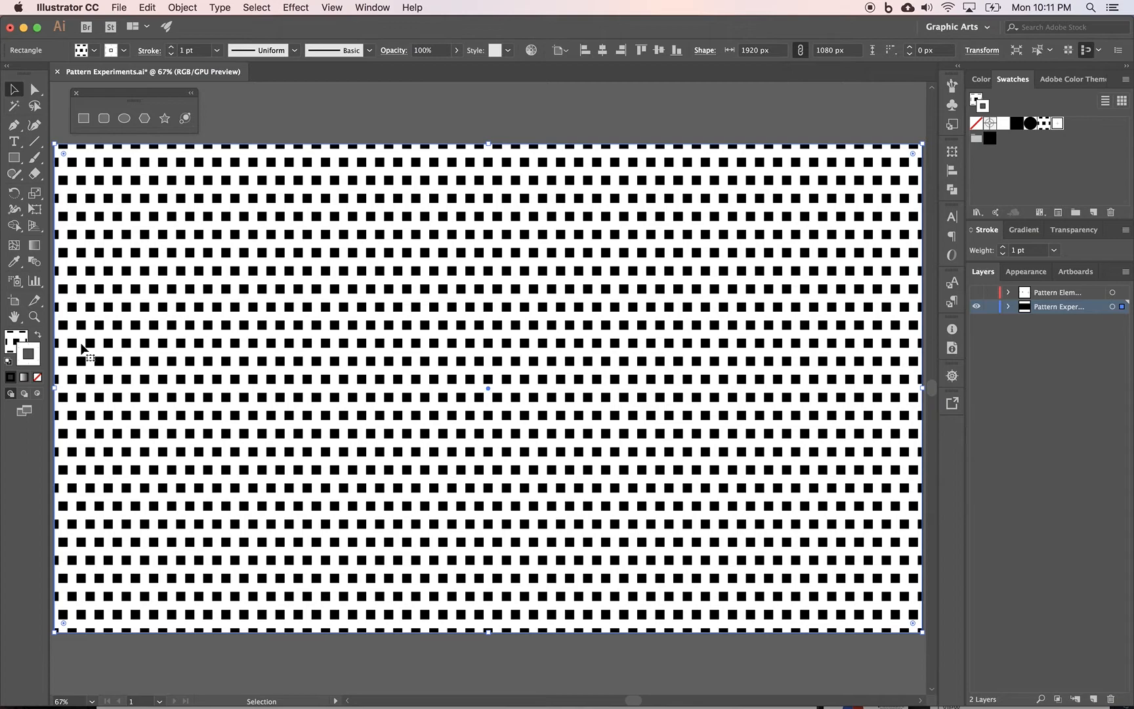
{"action": "left_click", "coordinate": [37, 377]}
{"action": "left_click", "coordinate": [21, 340]}
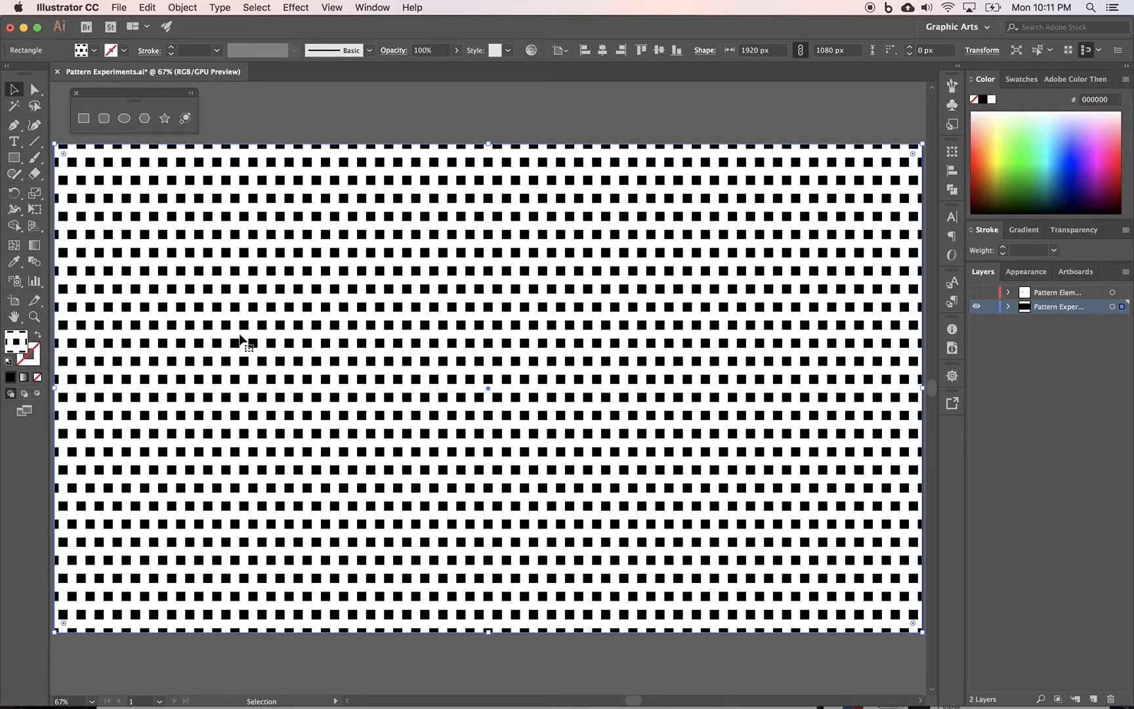
{"action": "left_click", "coordinate": [1014, 81]}
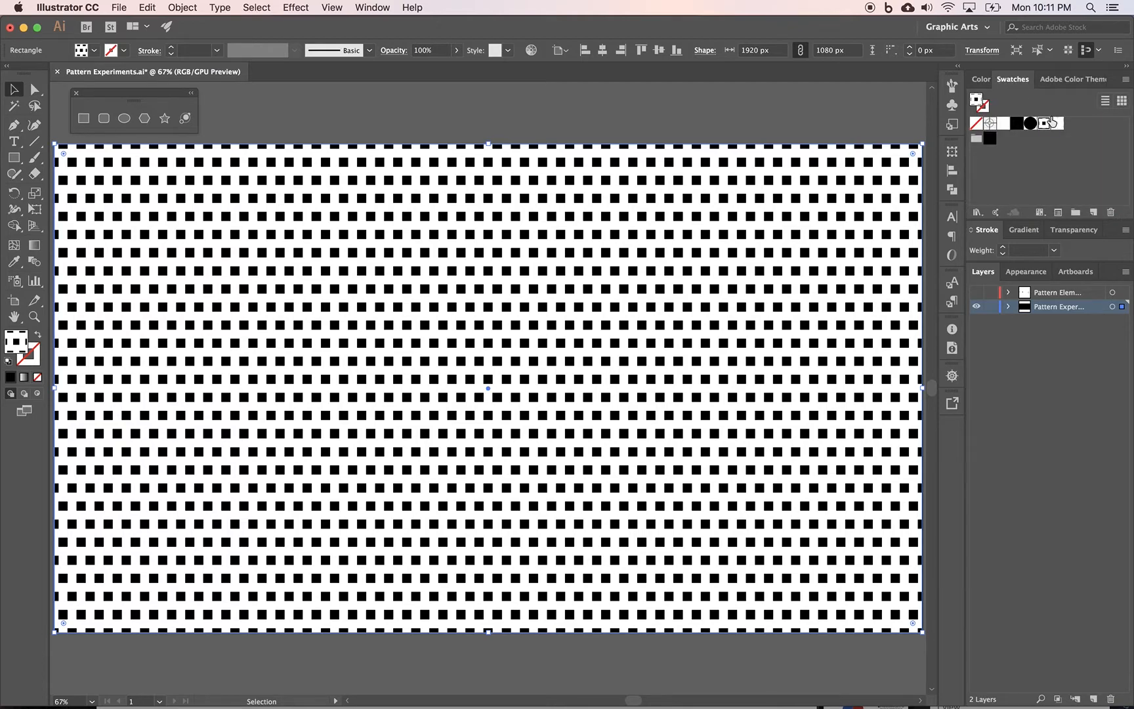
{"action": "left_click", "coordinate": [1057, 124]}
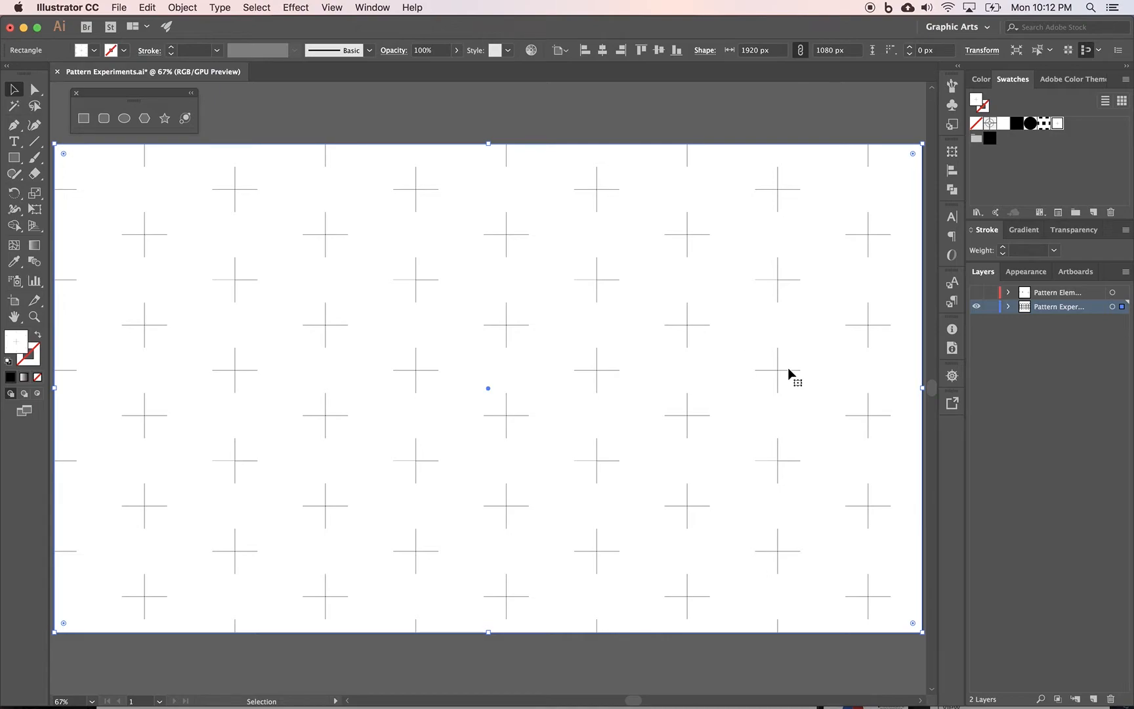
Step: Hide the "Pattern Exper..." layer, and show the "Pattern Elem..." layer as the active layer
{"action": "left_click", "coordinate": [978, 309]}
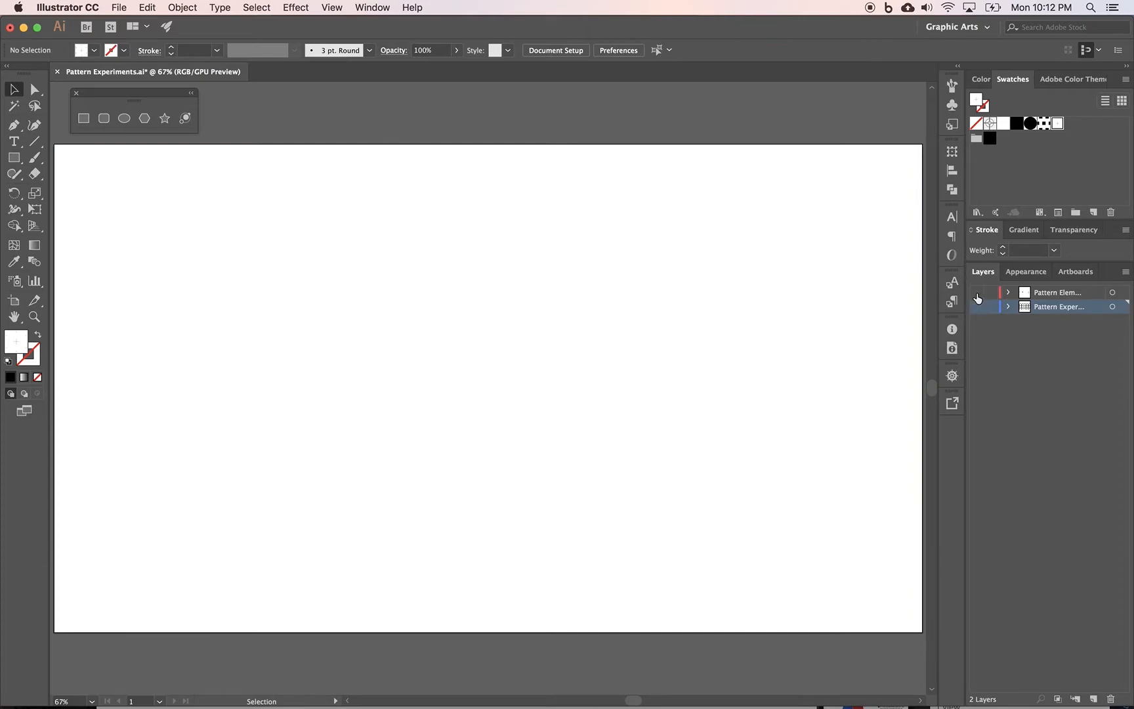
{"action": "left_click", "coordinate": [977, 293]}
{"action": "left_click", "coordinate": [1054, 299]}
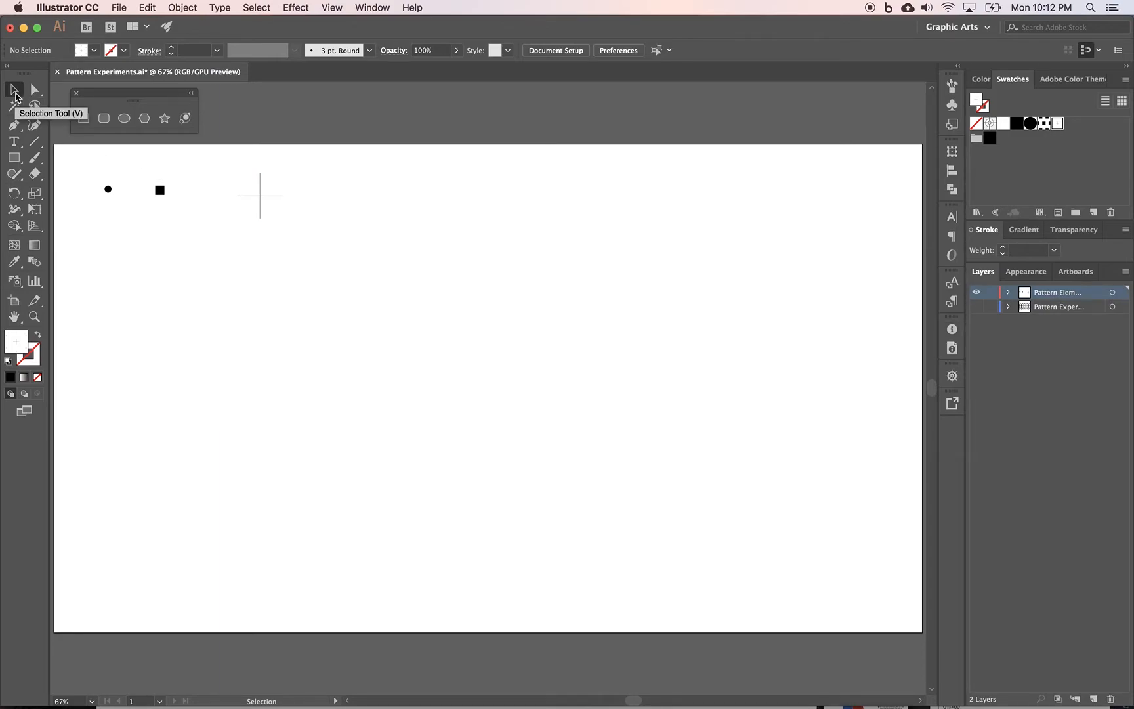
Step: Restore the default fill and stroke, and place a copy of the thin-line cross to its right on the same level
{"action": "left_click", "coordinate": [8, 362]}
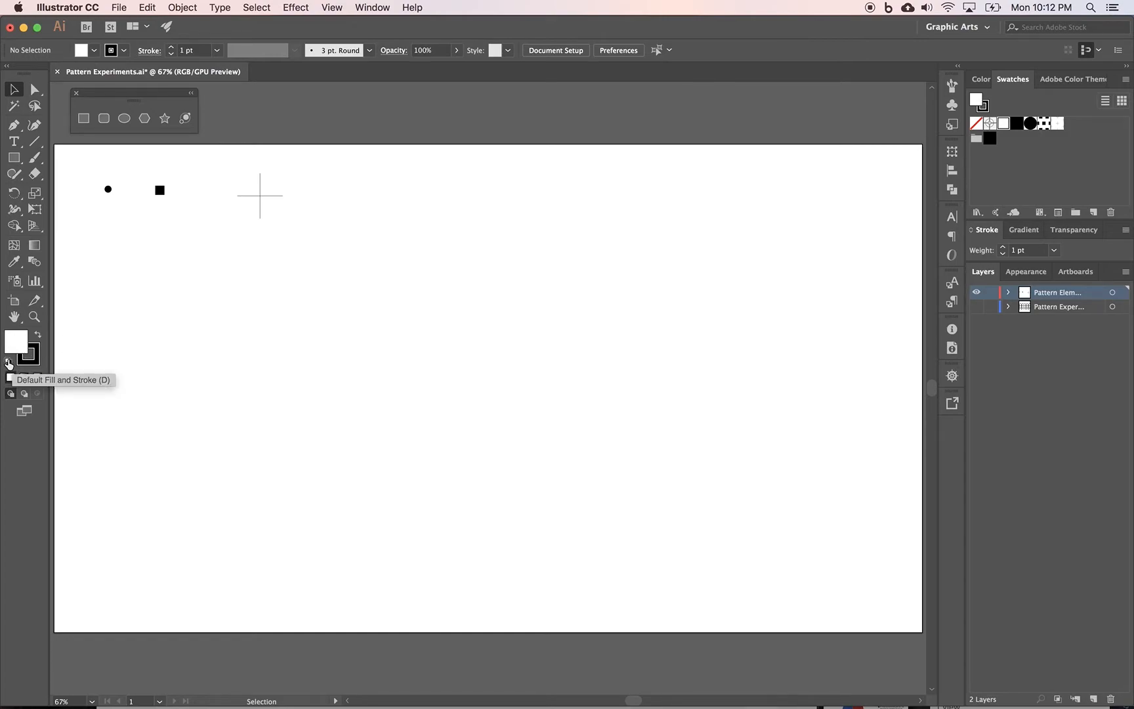
{"action": "left_click_drag", "start_coordinate": [251, 193], "coordinate": [291, 223]}
{"action": "left_click", "coordinate": [259, 195]}
{"action": "left_click_drag", "start_coordinate": [260, 198], "coordinate": [348, 196]}
{"action": "left_click", "coordinate": [354, 255]}
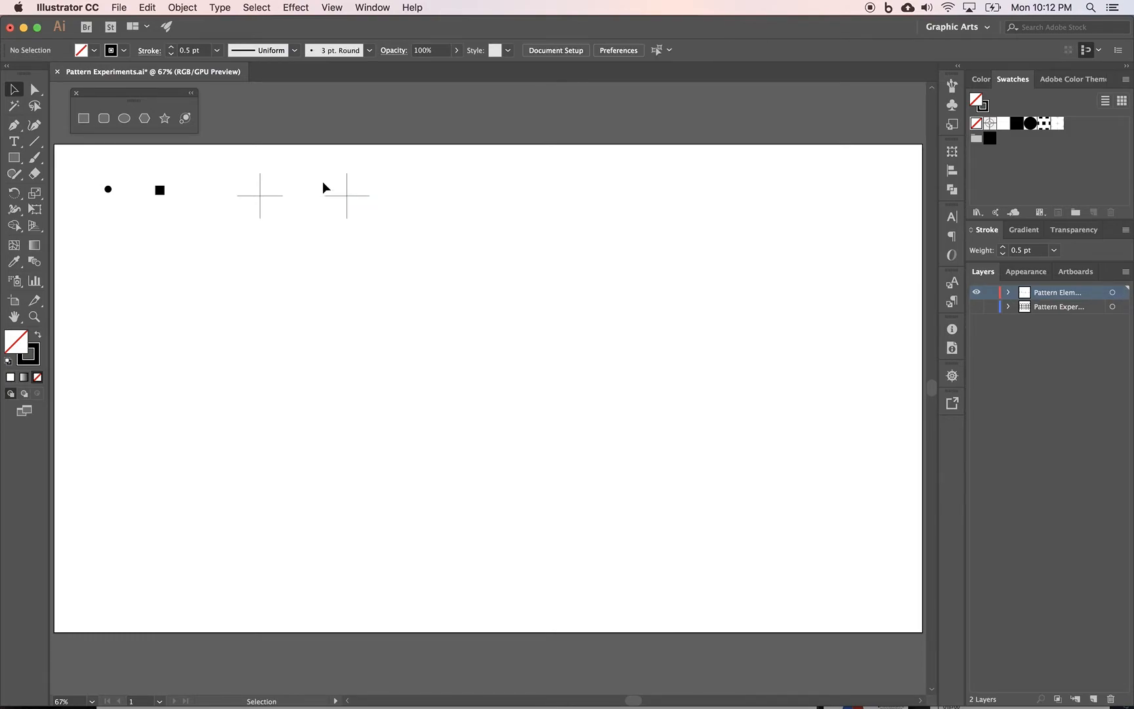
Step: Move the copied cross farther right, and place a duplicate of it directly below
{"action": "left_click_drag", "start_coordinate": [321, 172], "coordinate": [534, 232]}
{"action": "left_click", "coordinate": [484, 228]}
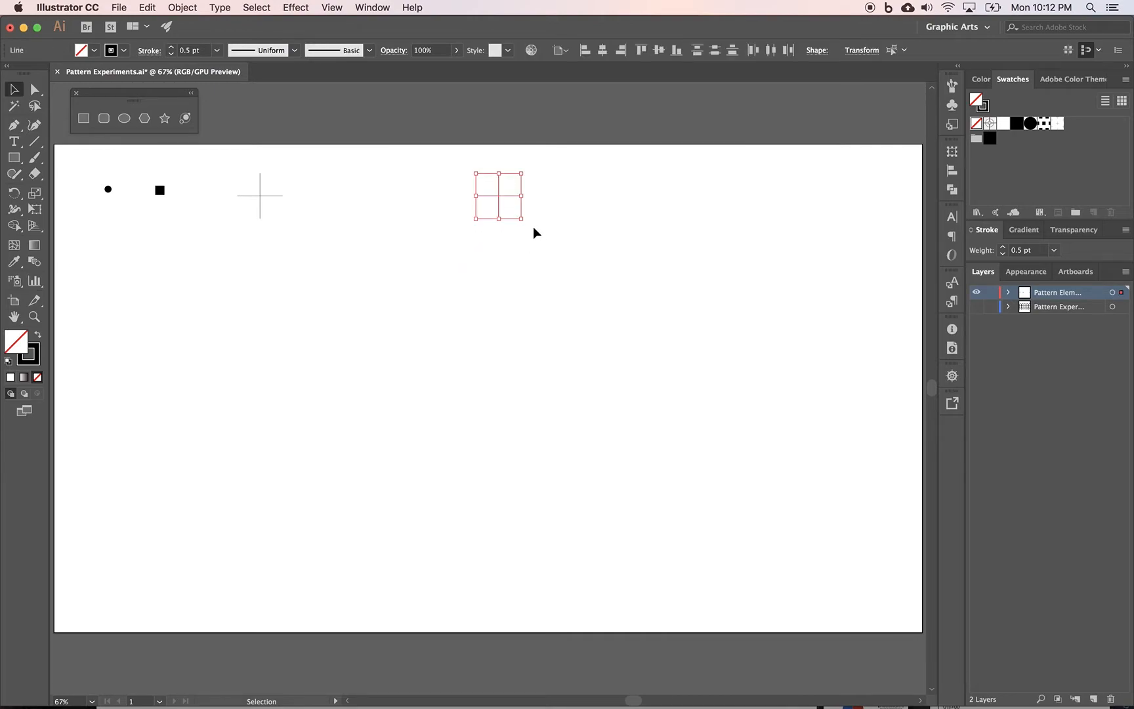
{"action": "left_click", "coordinate": [499, 196]}
{"action": "left_click_drag", "start_coordinate": [499, 197], "coordinate": [501, 274]}
{"action": "left_click", "coordinate": [427, 252]}
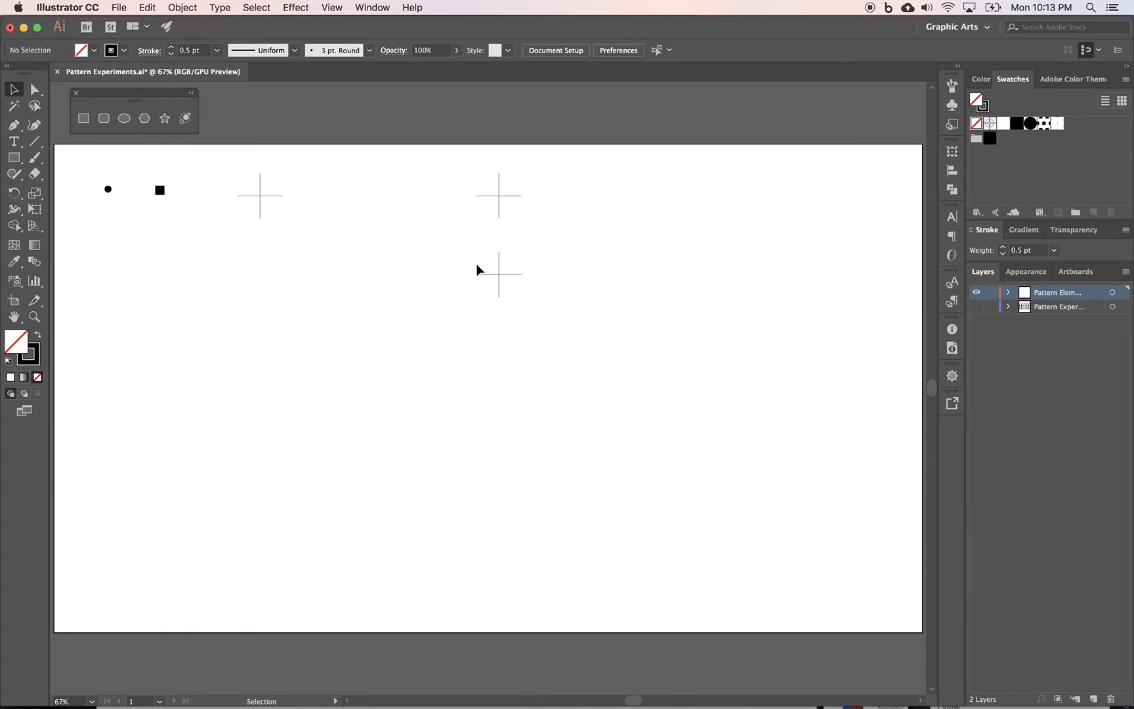
Step: Make a copy of the upper cross rotated 45° about the center of the cross below it
{"action": "left_click_drag", "start_coordinate": [445, 176], "coordinate": [547, 227]}
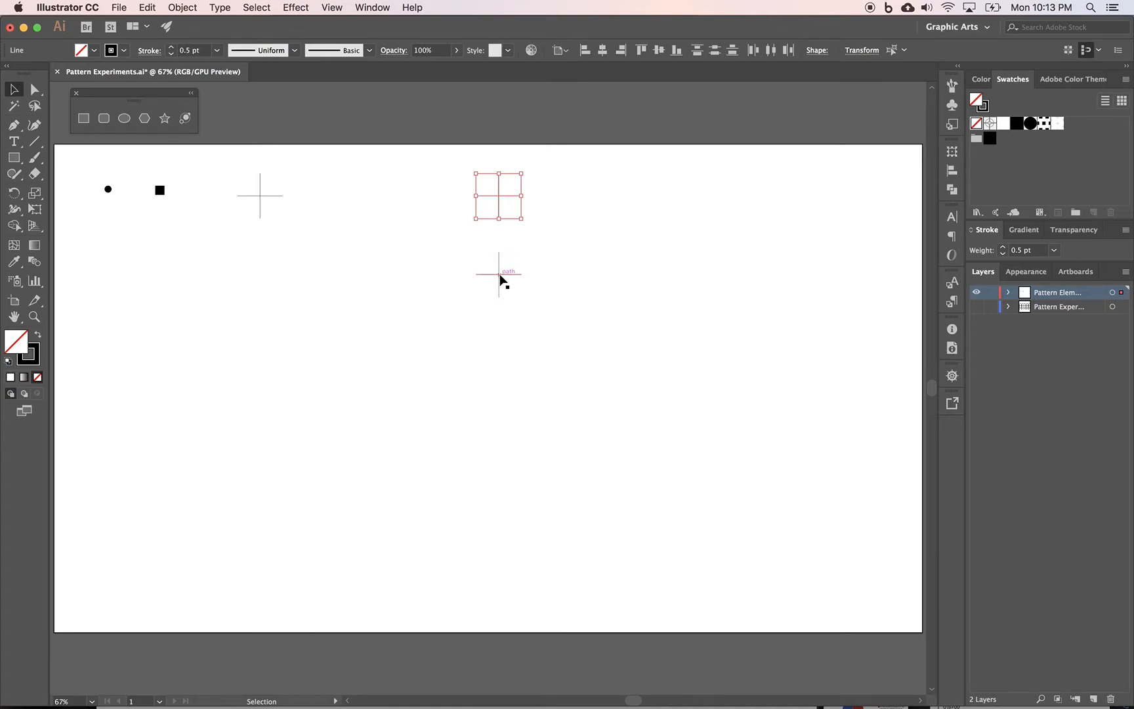
{"action": "key", "text": "r"}
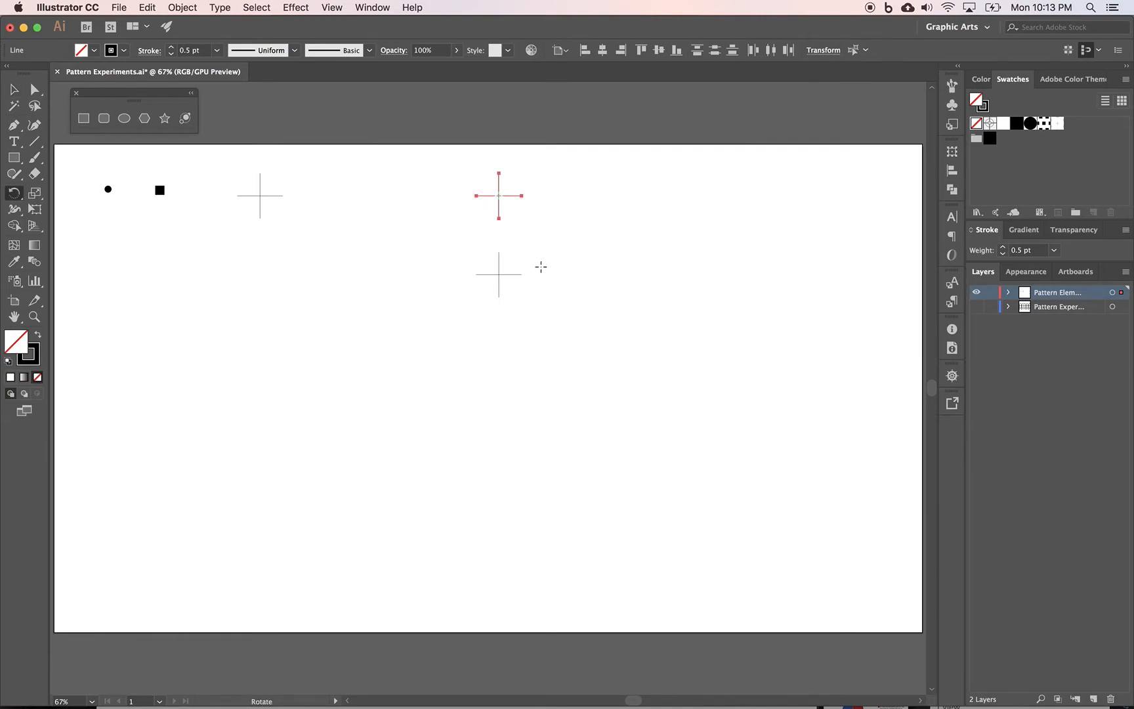
{"action": "left_click", "coordinate": [499, 274], "text": "alt"}
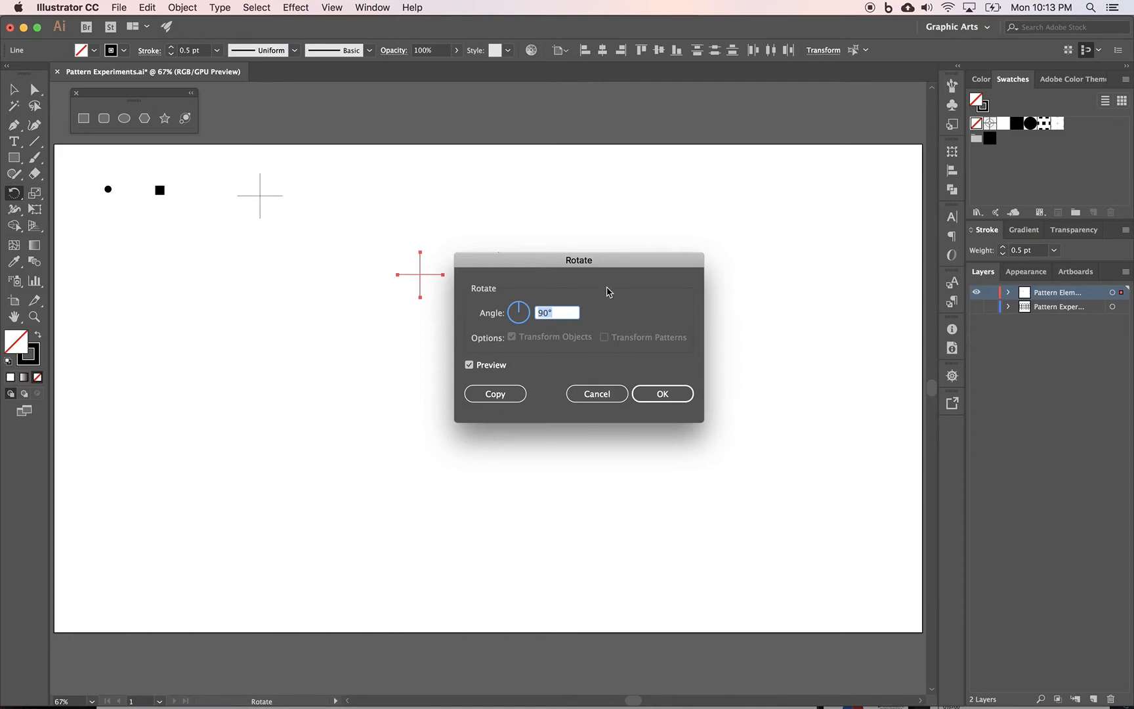
{"action": "left_click_drag", "start_coordinate": [602, 263], "coordinate": [582, 407]}
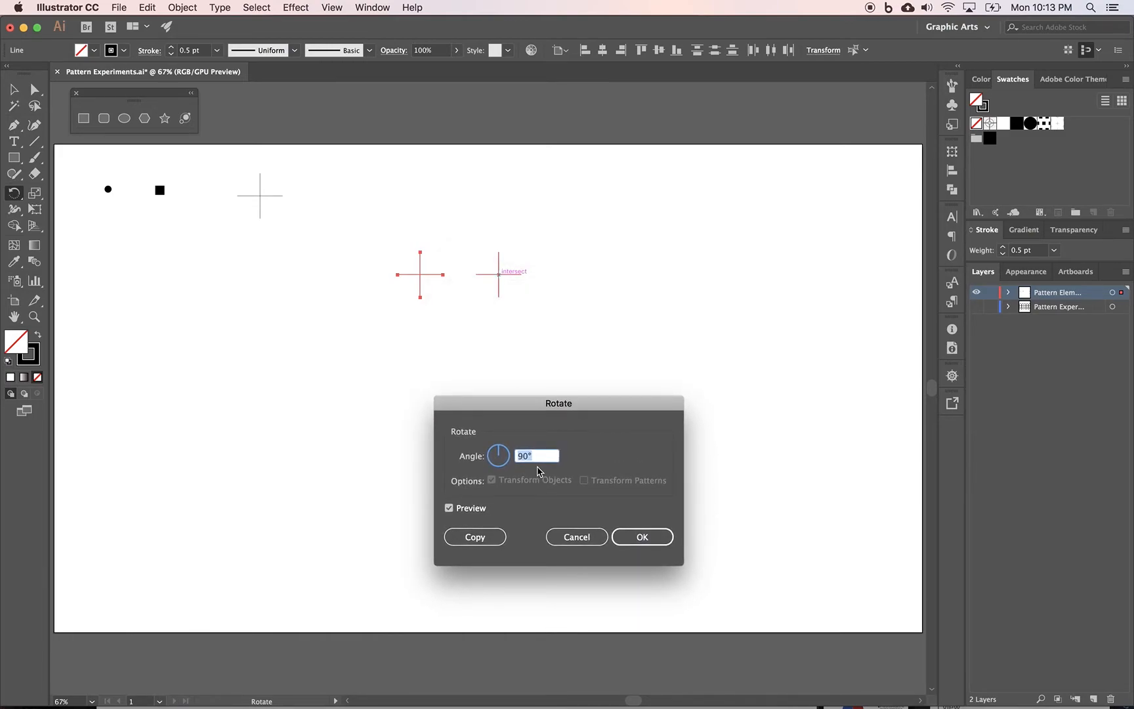
{"action": "type", "text": "45"}
{"action": "key", "text": "Tab"}
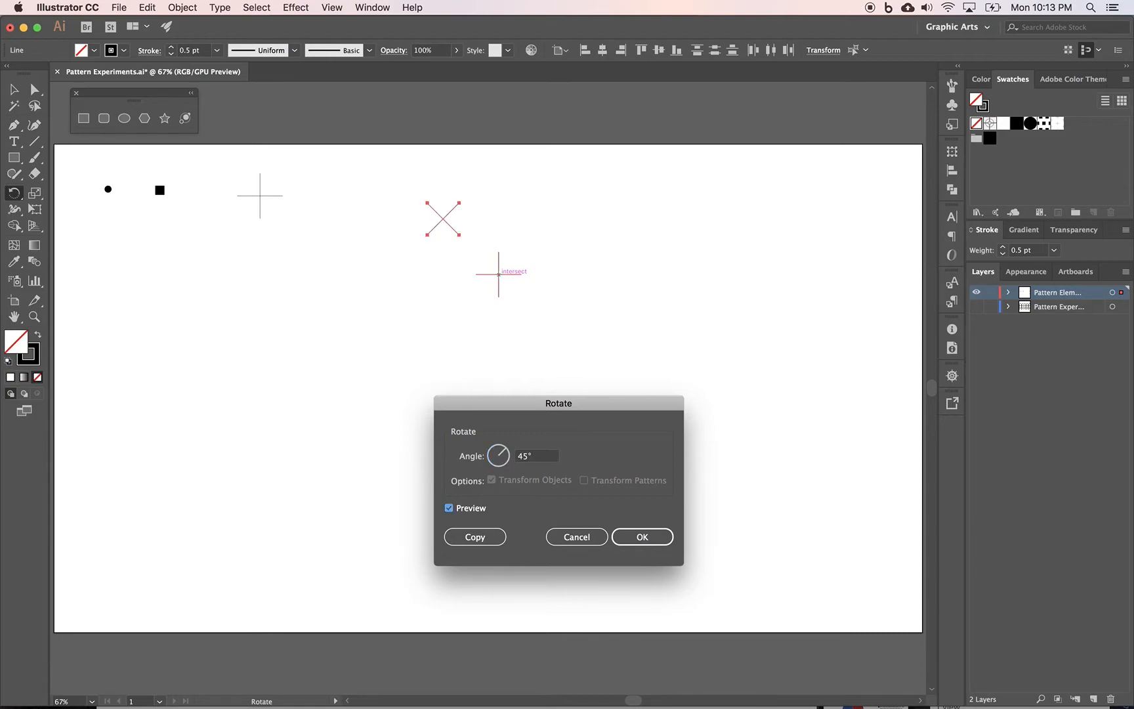
{"action": "left_click", "coordinate": [479, 539]}
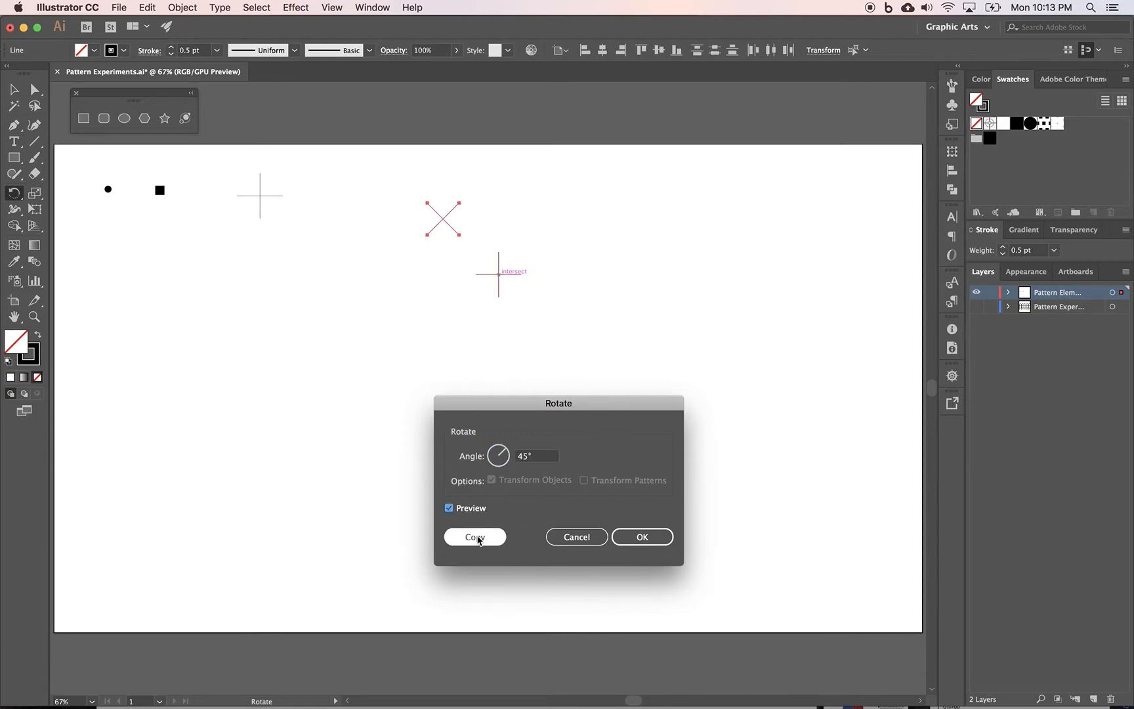
{"action": "left_click", "coordinate": [479, 538]}
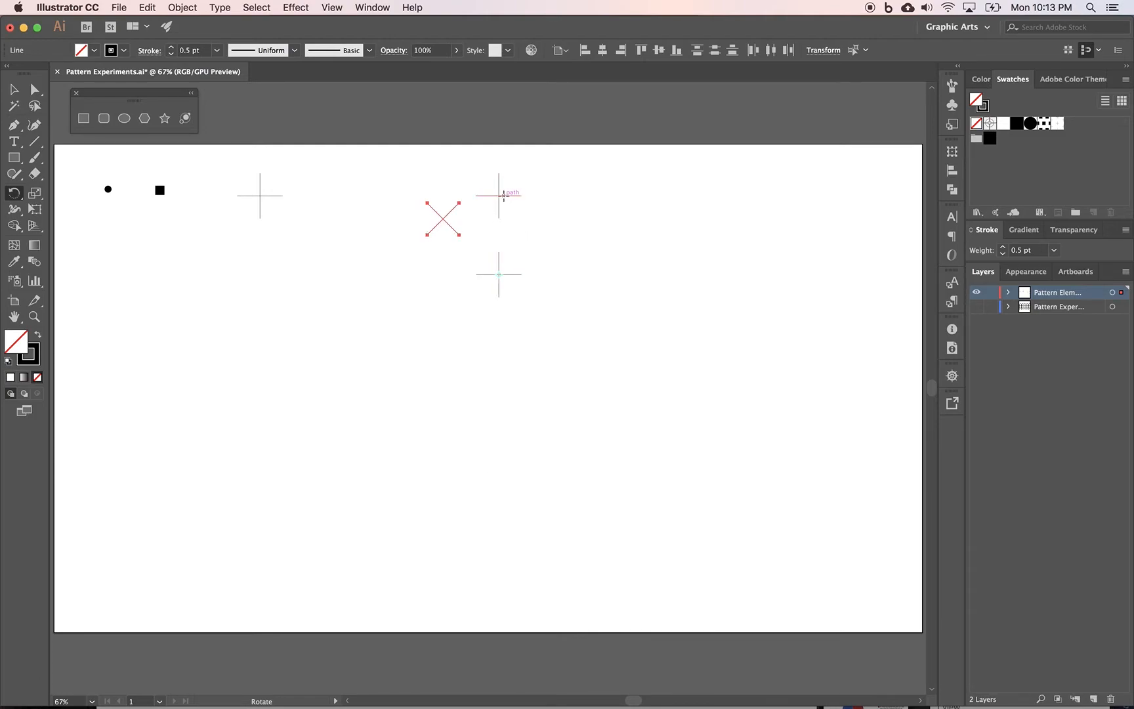
Step: Repeat the 45° rotated copy six more times to complete a ring of eight crosses around the central cross
{"action": "left_click", "coordinate": [498, 275]}
{"action": "key", "text": "v"}
{"action": "key", "text": "super+d"}
{"action": "key", "text": "super+d"}
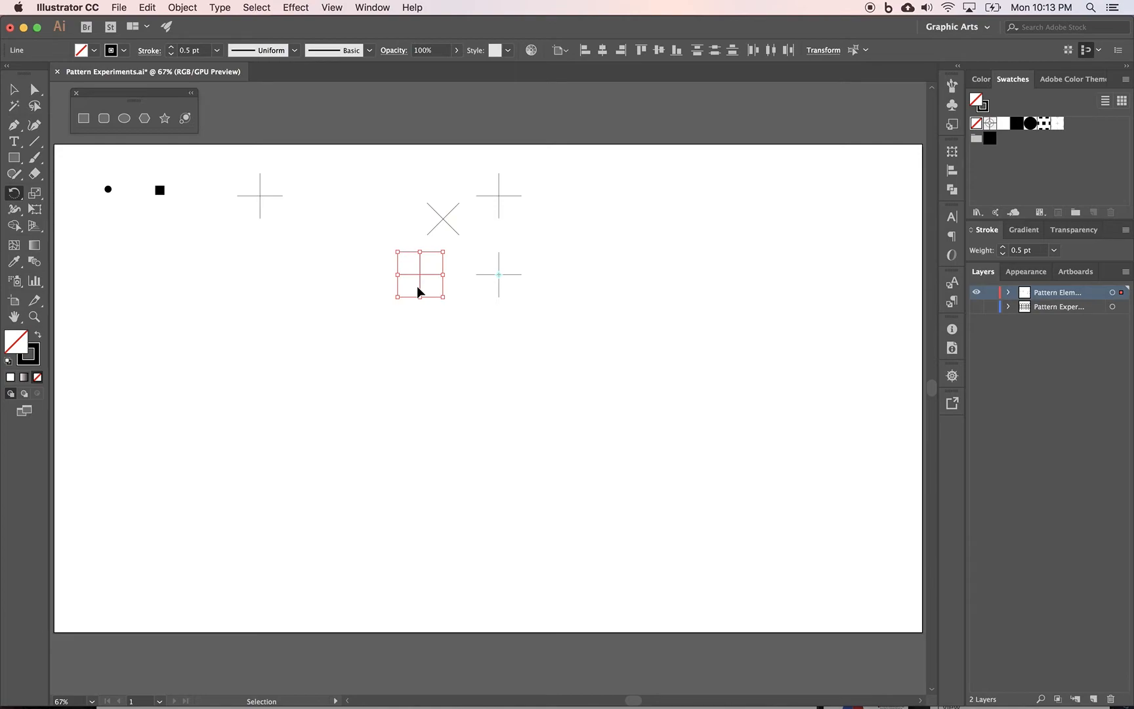
{"action": "key", "text": "super+d"}
{"action": "key", "text": "super+d"}
{"action": "key", "text": "super+d"}
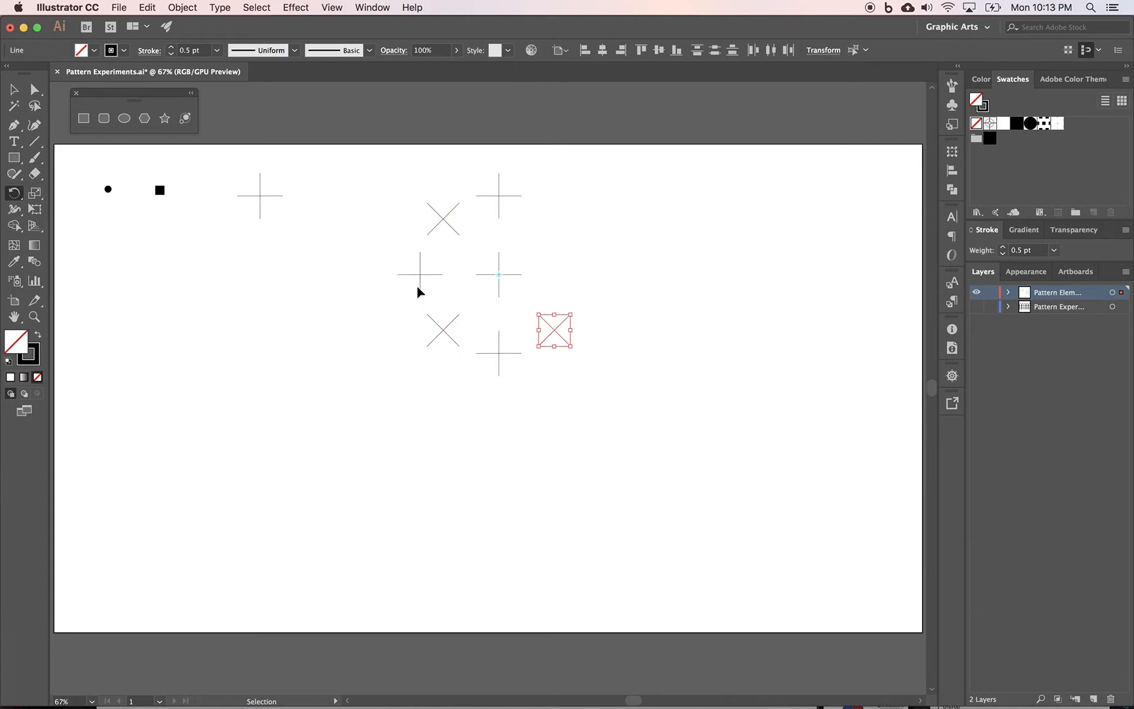
{"action": "key", "text": "super+d"}
{"action": "key", "text": "r"}
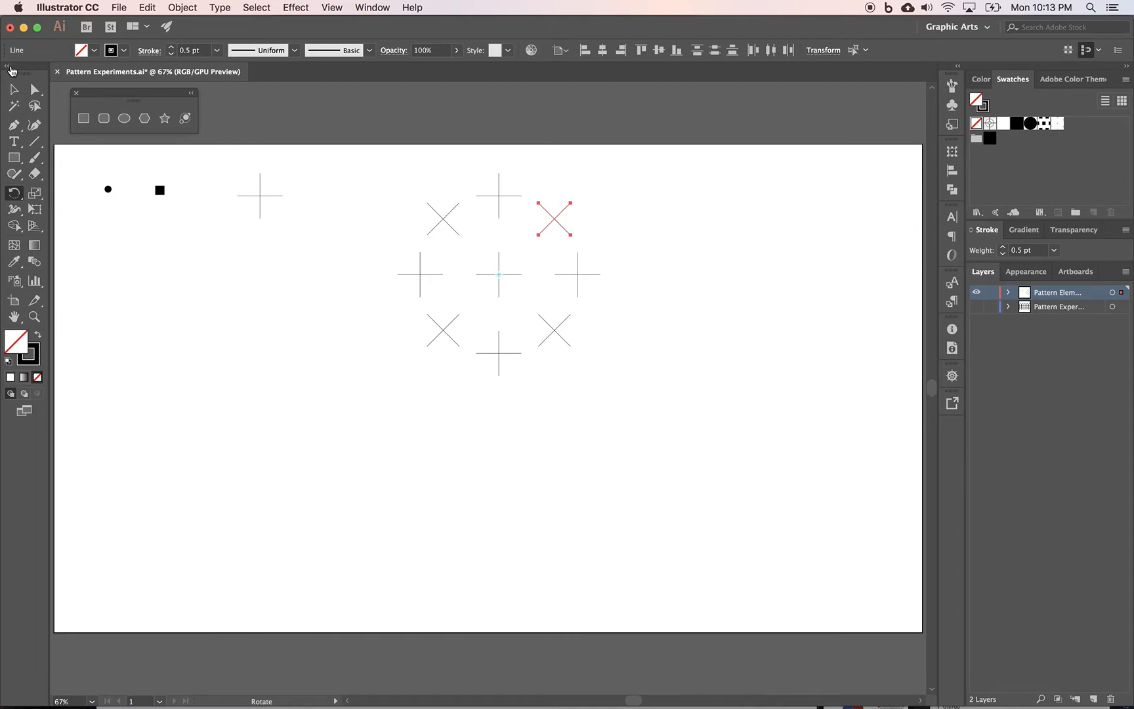
{"action": "left_click", "coordinate": [13, 88]}
{"action": "left_click", "coordinate": [259, 307]}
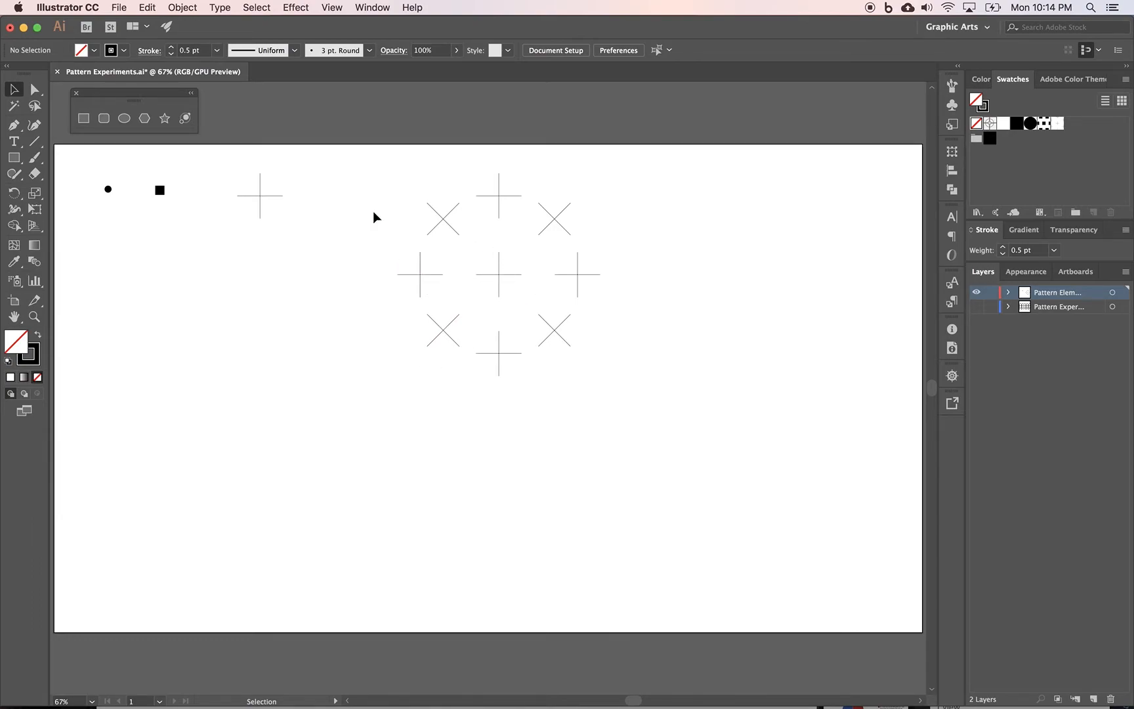
Step: Make a new pattern from the ring of crosses together with its central cross
{"action": "left_click_drag", "start_coordinate": [362, 164], "coordinate": [628, 433]}
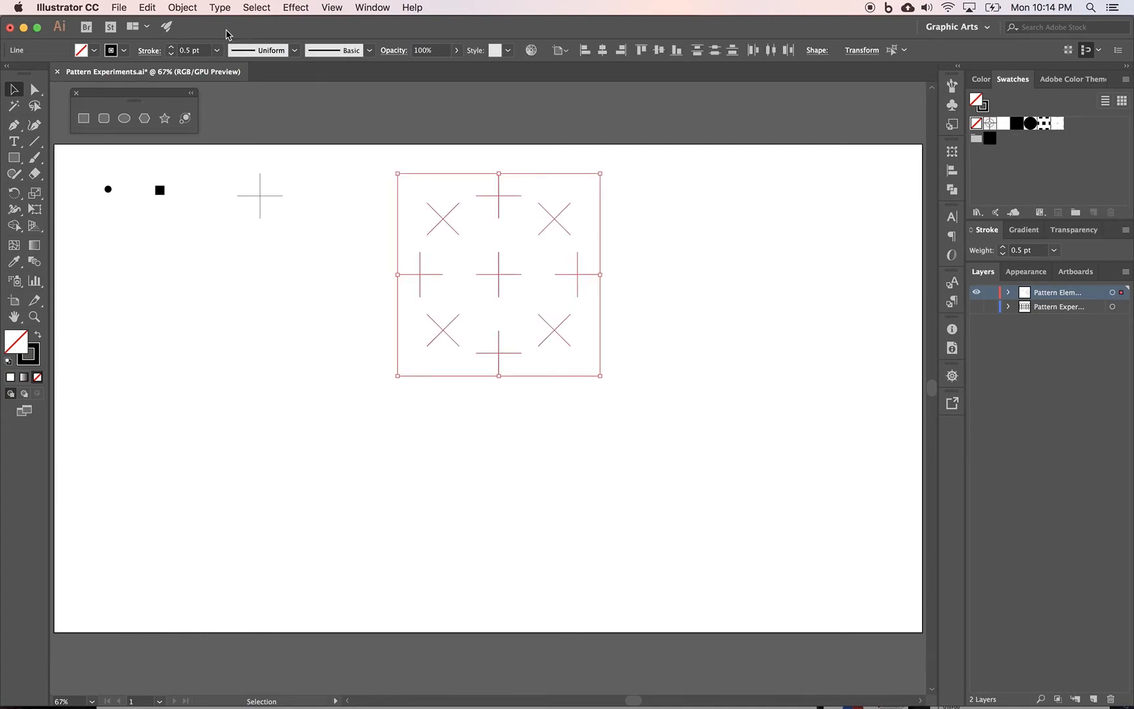
{"action": "left_click", "coordinate": [184, 7]}
{"action": "mouse_move", "coordinate": [217, 322]}
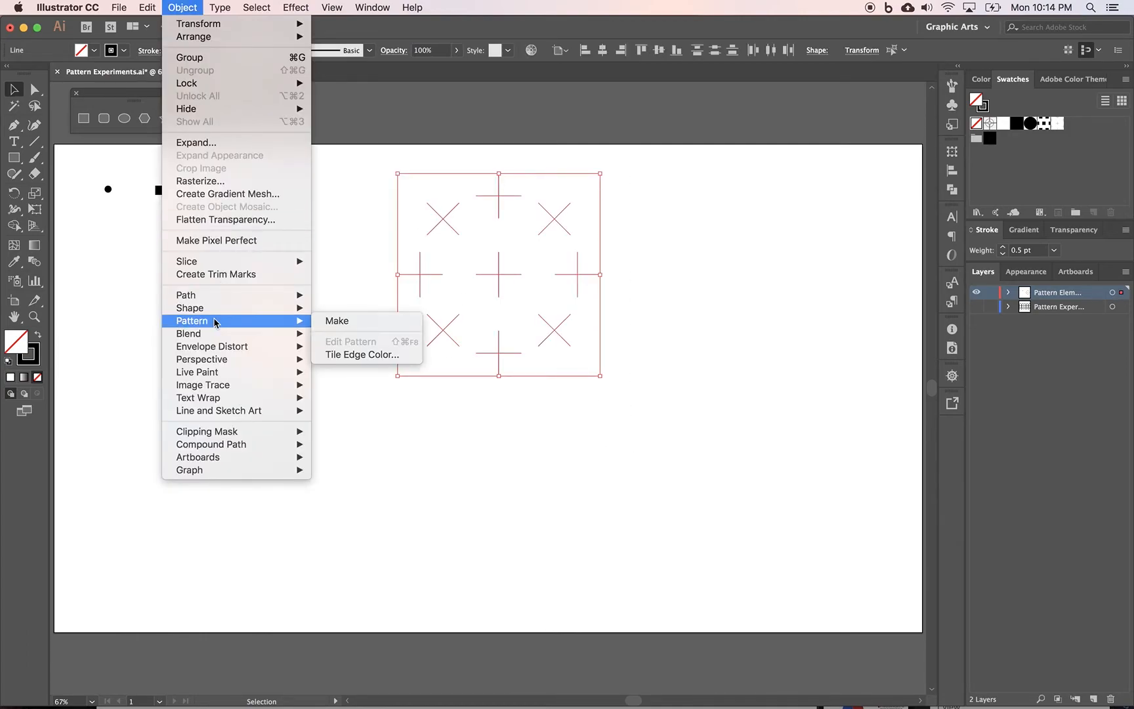
{"action": "left_click", "coordinate": [339, 323]}
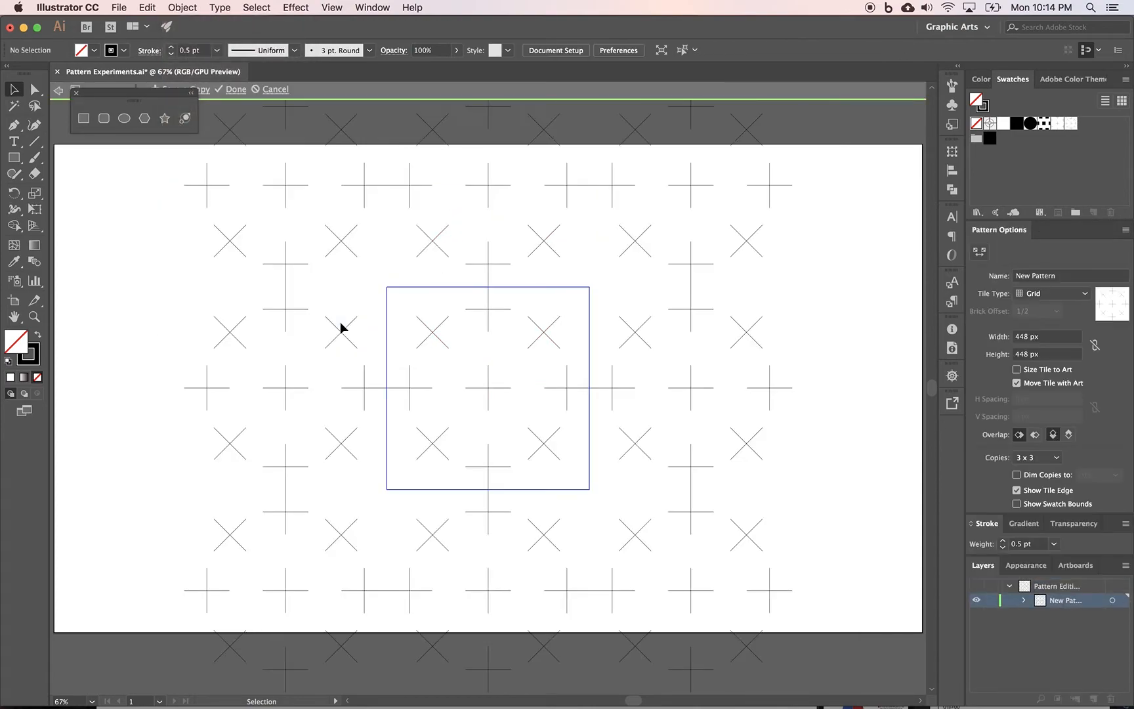
Step: Name the pattern "Cross Hairs Rotation"
{"action": "left_click", "coordinate": [1040, 276]}
{"action": "triple_click", "coordinate": [1040, 276]}
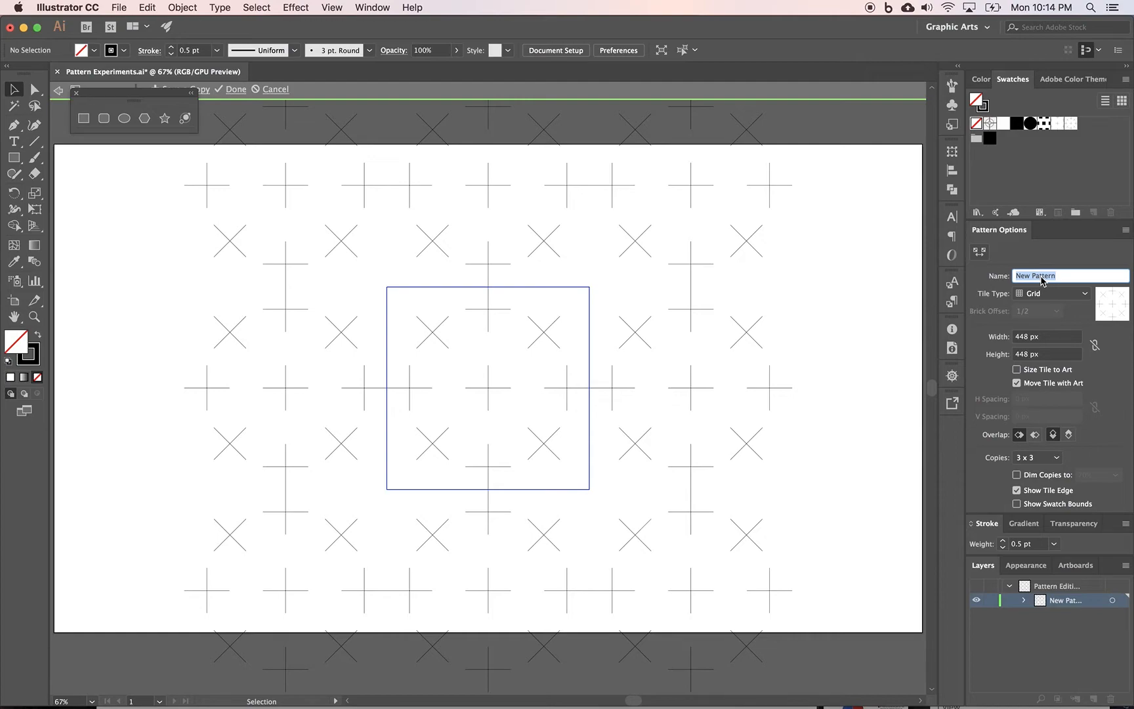
{"action": "type", "text": "Cross Hairs Roatation"}
{"action": "key", "text": "BackSpace"}
{"action": "key", "text": "BackSpace"}
{"action": "key", "text": "BackSpace"}
{"action": "key", "text": "BackSpace"}
{"action": "key", "text": "BackSpace"}
{"action": "key", "text": "BackSpace"}
{"action": "key", "text": "BackSpace"}
Step: Try the Brick by Row tile type for the pattern, and return it to Grid
{"action": "left_click", "coordinate": [1053, 295]}
{"action": "left_click", "coordinate": [1049, 324]}
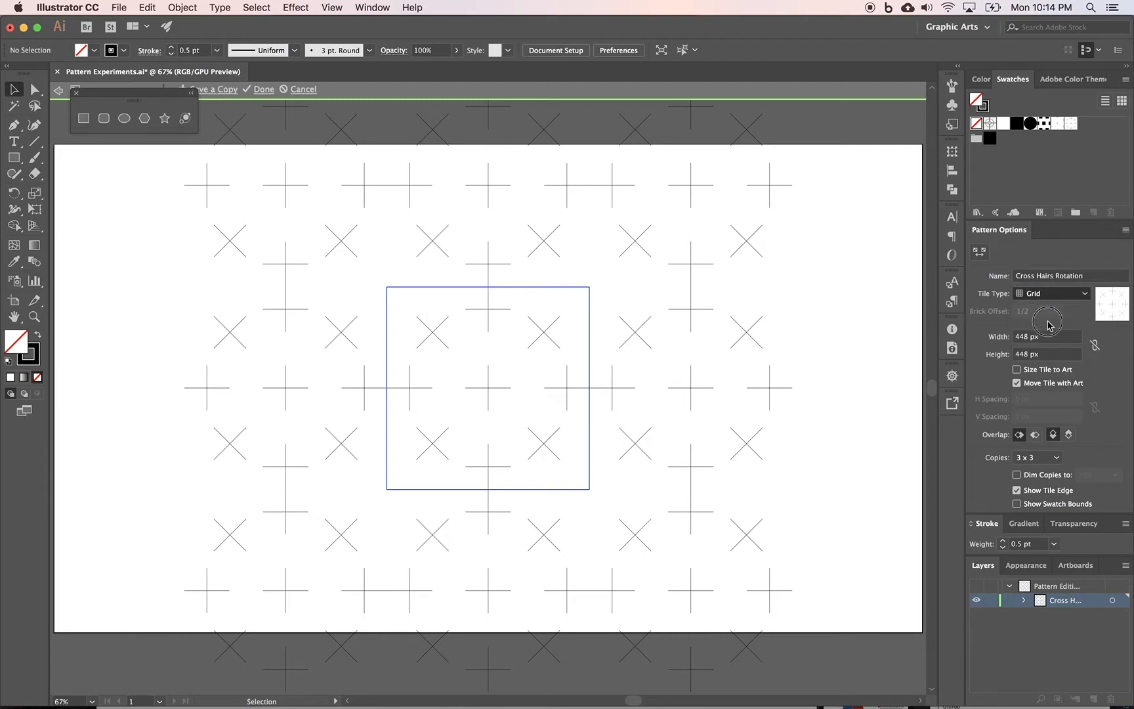
{"action": "left_click", "coordinate": [1042, 295]}
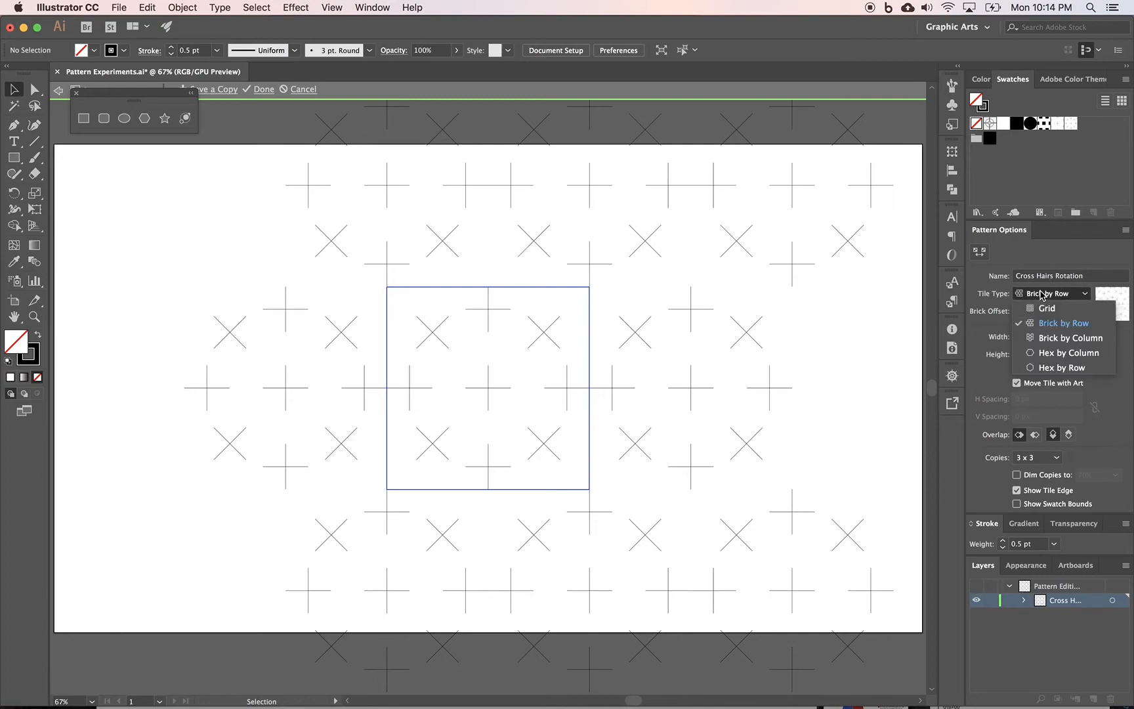
{"action": "left_click", "coordinate": [1037, 308]}
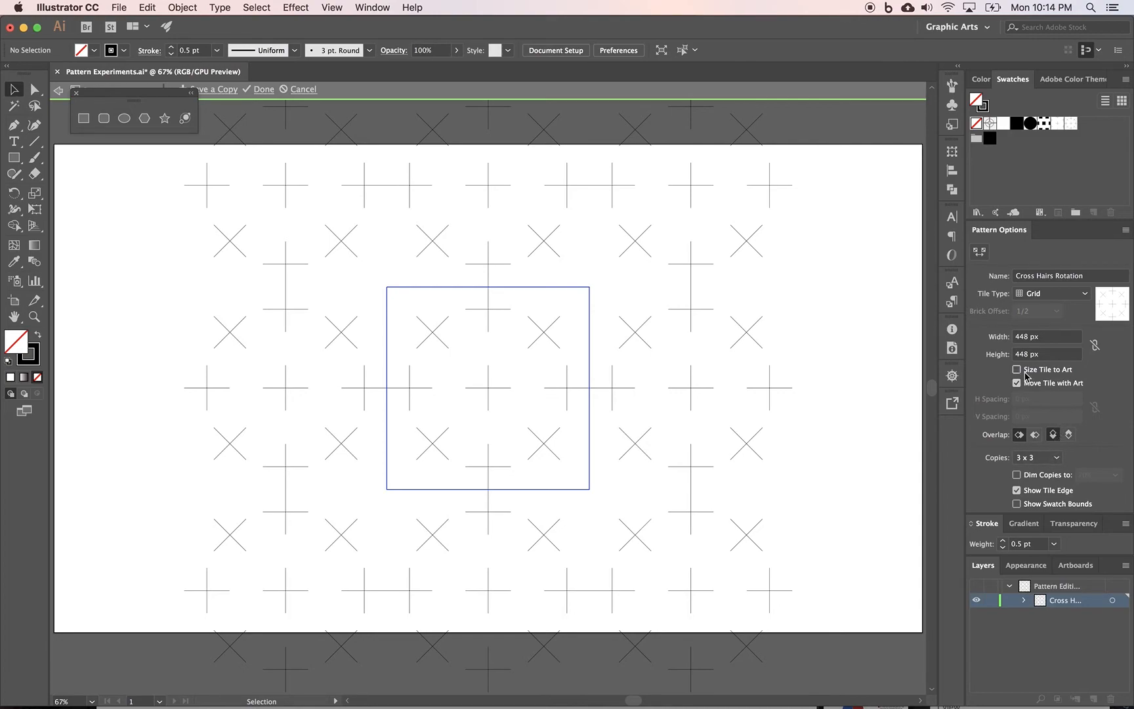
Step: Finish pattern editing, and switch from the "Pattern Elem..." layer to the "Pattern Exper..." layer as the only visible, active layer
{"action": "left_click", "coordinate": [261, 92]}
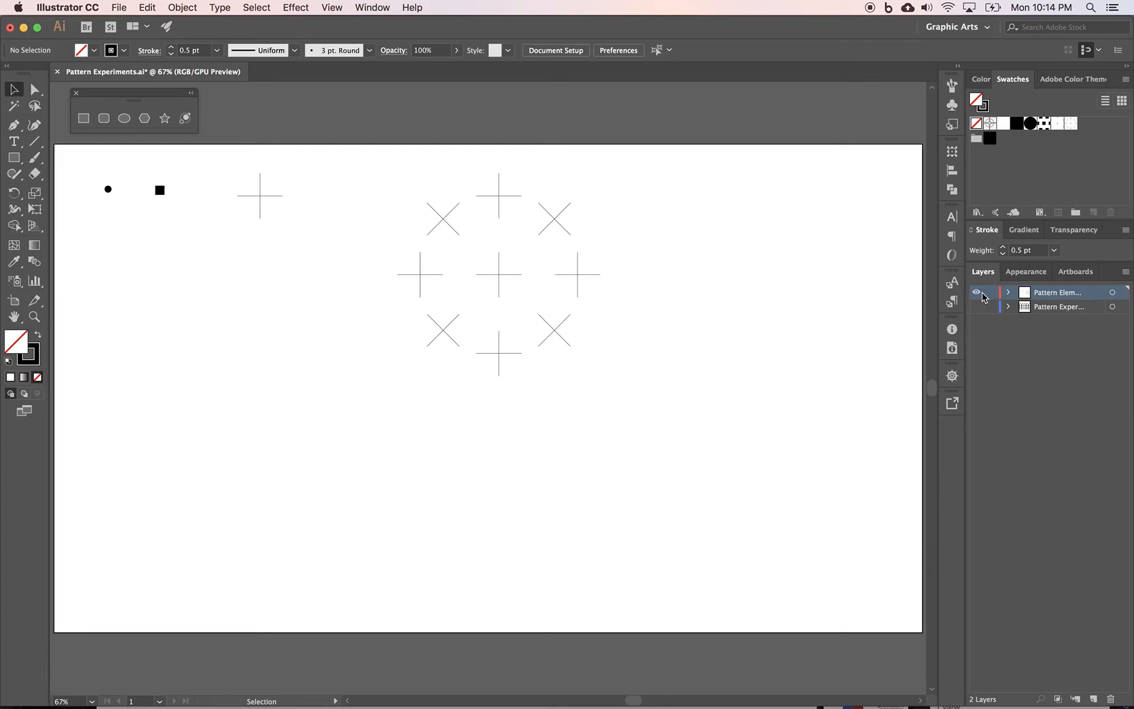
{"action": "left_click", "coordinate": [977, 293]}
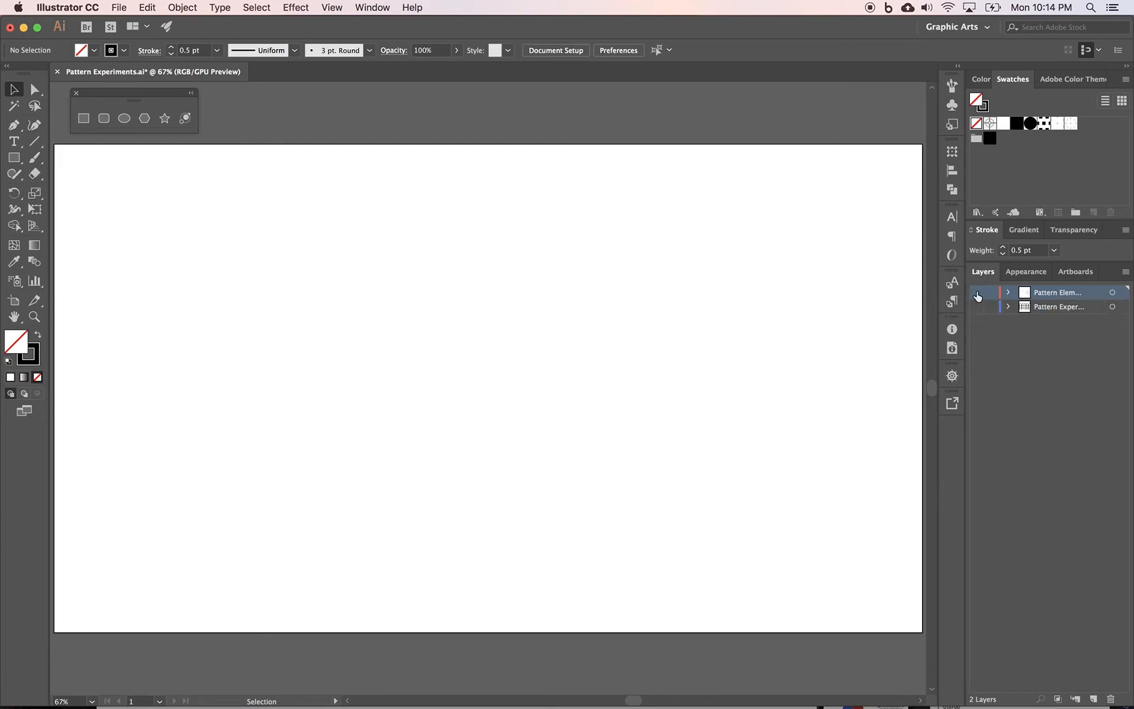
{"action": "left_click", "coordinate": [1060, 307]}
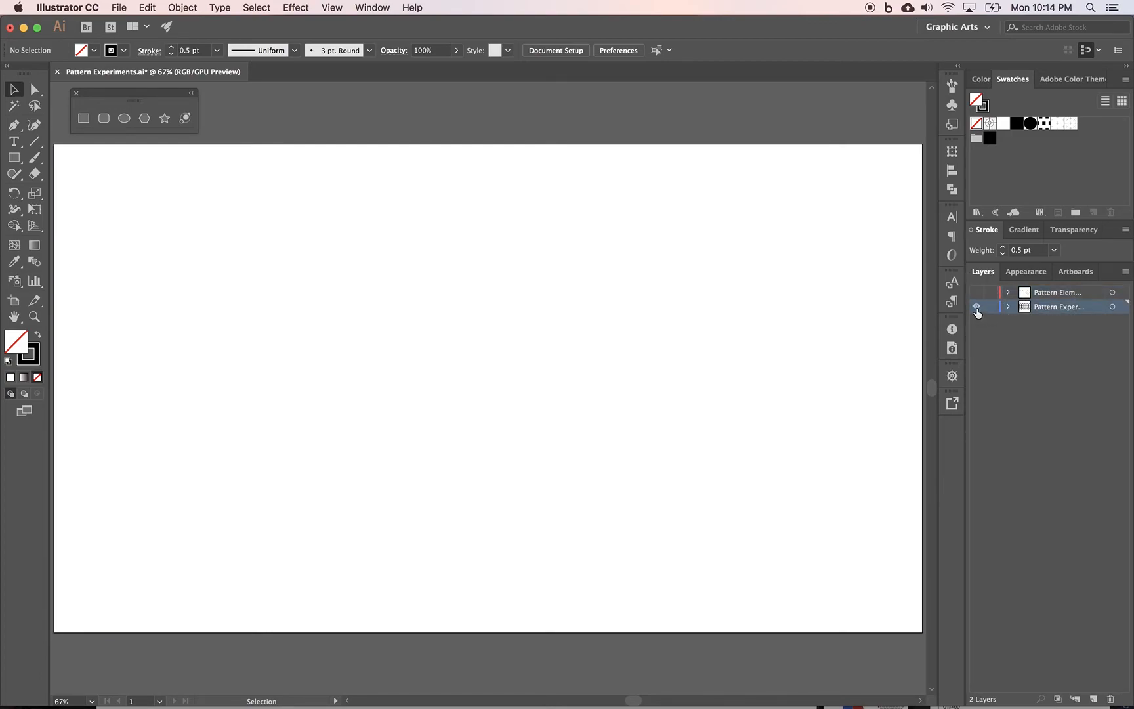
{"action": "left_click", "coordinate": [976, 306]}
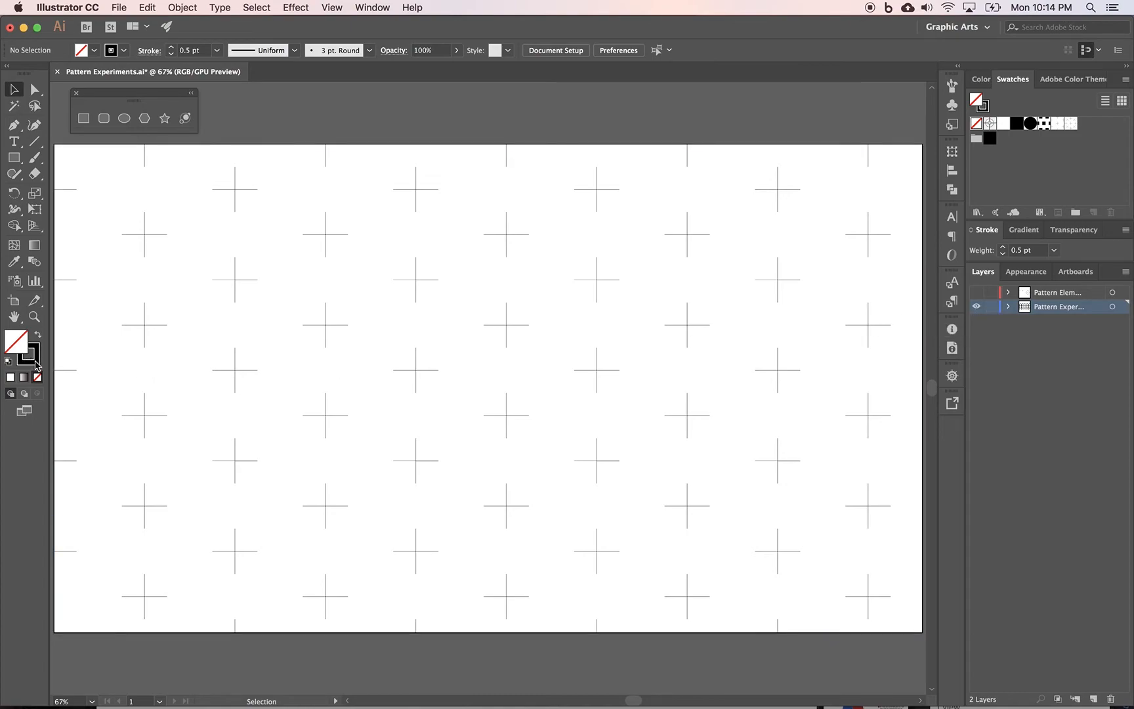
Step: Set the stroke to none, and fill the artboard-sized rectangle with the Cross Hairs Rotation pattern swatch
{"action": "left_click", "coordinate": [34, 361]}
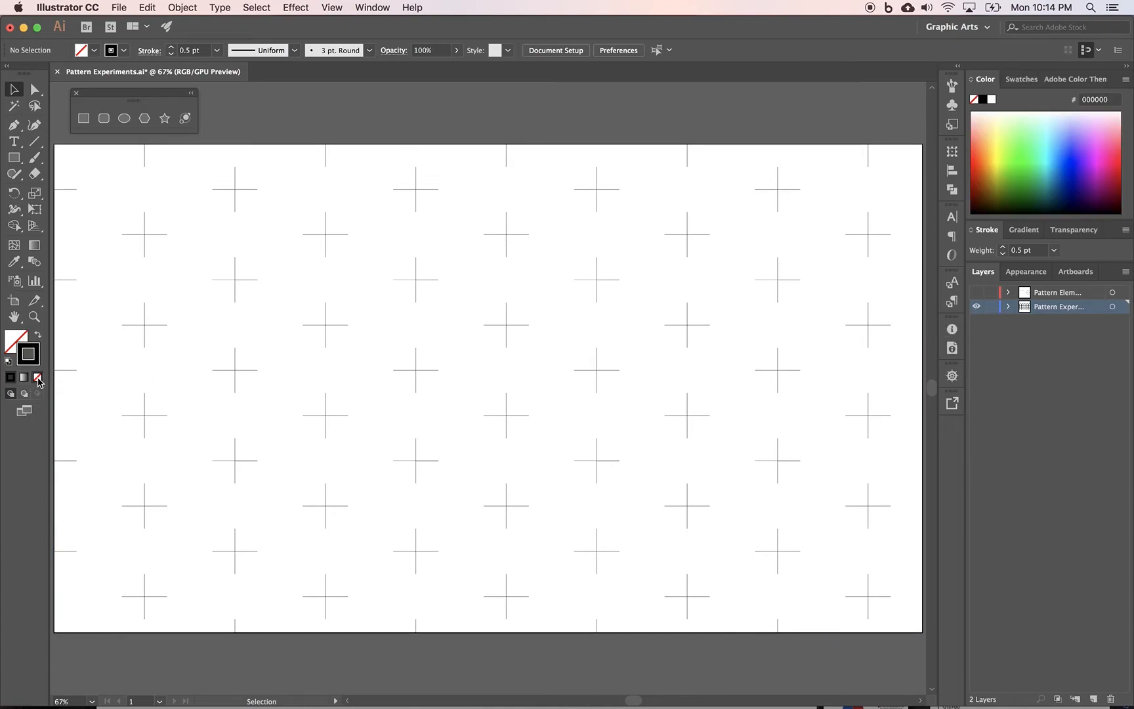
{"action": "left_click", "coordinate": [38, 380]}
{"action": "left_click", "coordinate": [15, 342]}
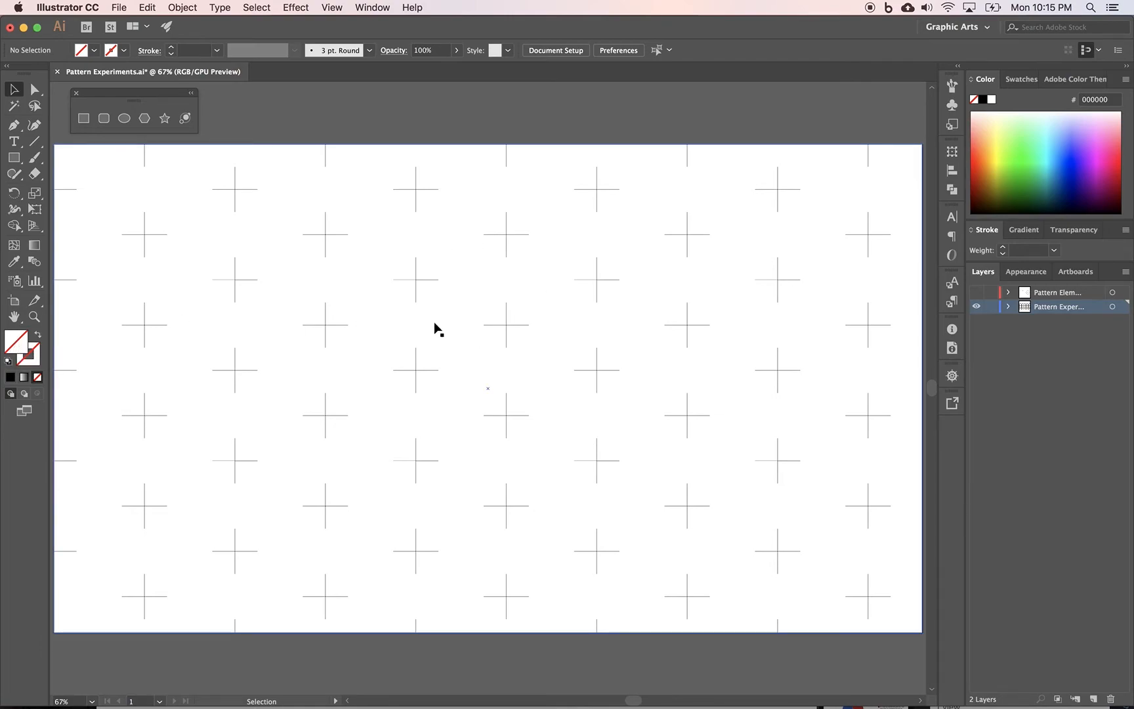
{"action": "left_click", "coordinate": [448, 341]}
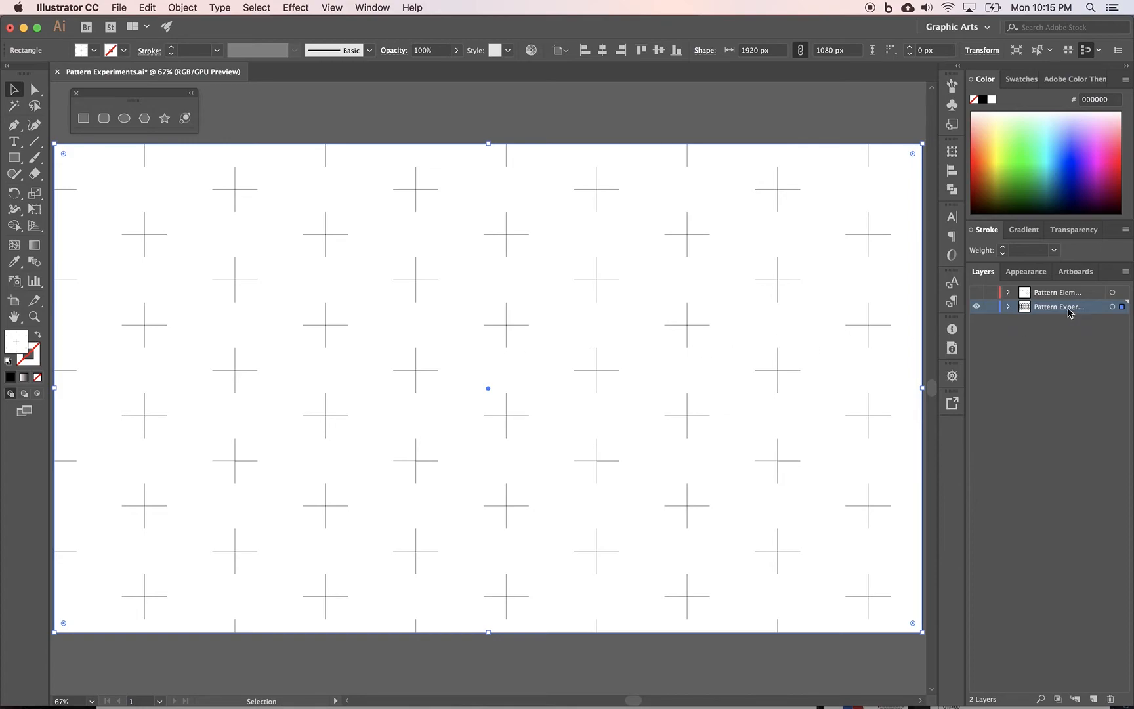
{"action": "left_click", "coordinate": [1018, 80]}
{"action": "left_click", "coordinate": [1070, 125]}
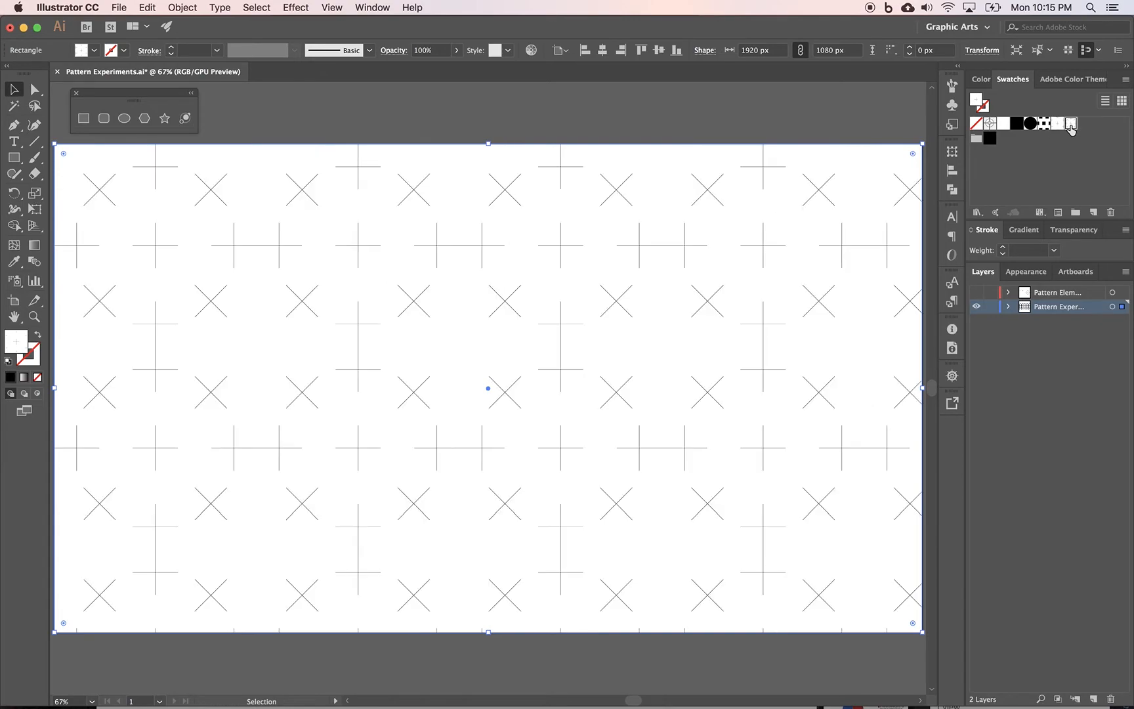
{"action": "left_click", "coordinate": [598, 100]}
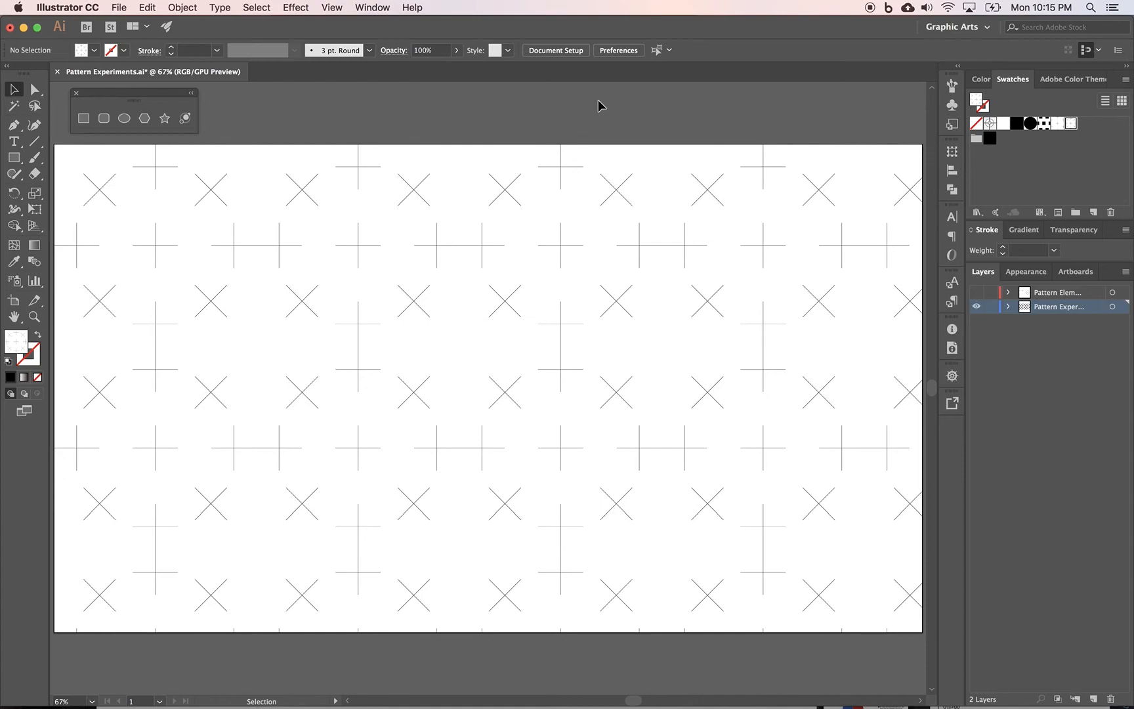
Step: Hide the "Pattern Exper..." layer again, and make the "Pattern Elem..." layer visible and active
{"action": "left_click", "coordinate": [975, 308]}
{"action": "left_click", "coordinate": [976, 293]}
{"action": "left_click", "coordinate": [1055, 295]}
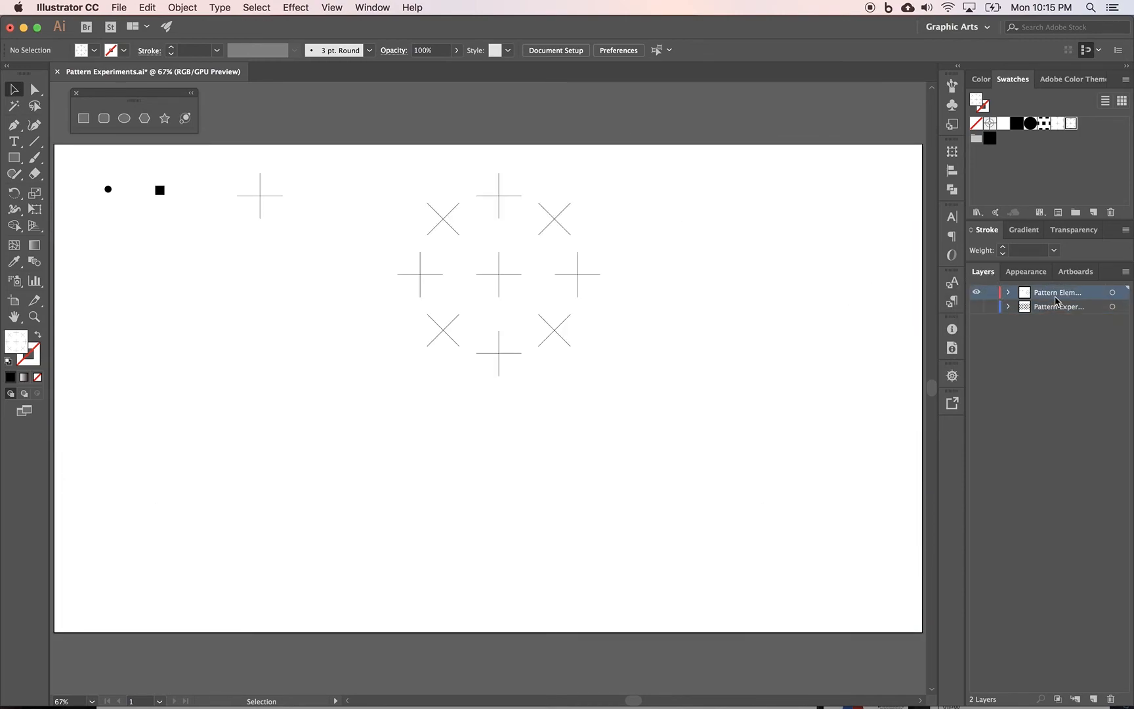
Step: Place a copy of the small black circle directly below the original, at about X 119.5 px, Y 238.5 px
{"action": "left_click", "coordinate": [107, 189]}
{"action": "left_click_drag", "start_coordinate": [109, 191], "coordinate": [112, 257]}
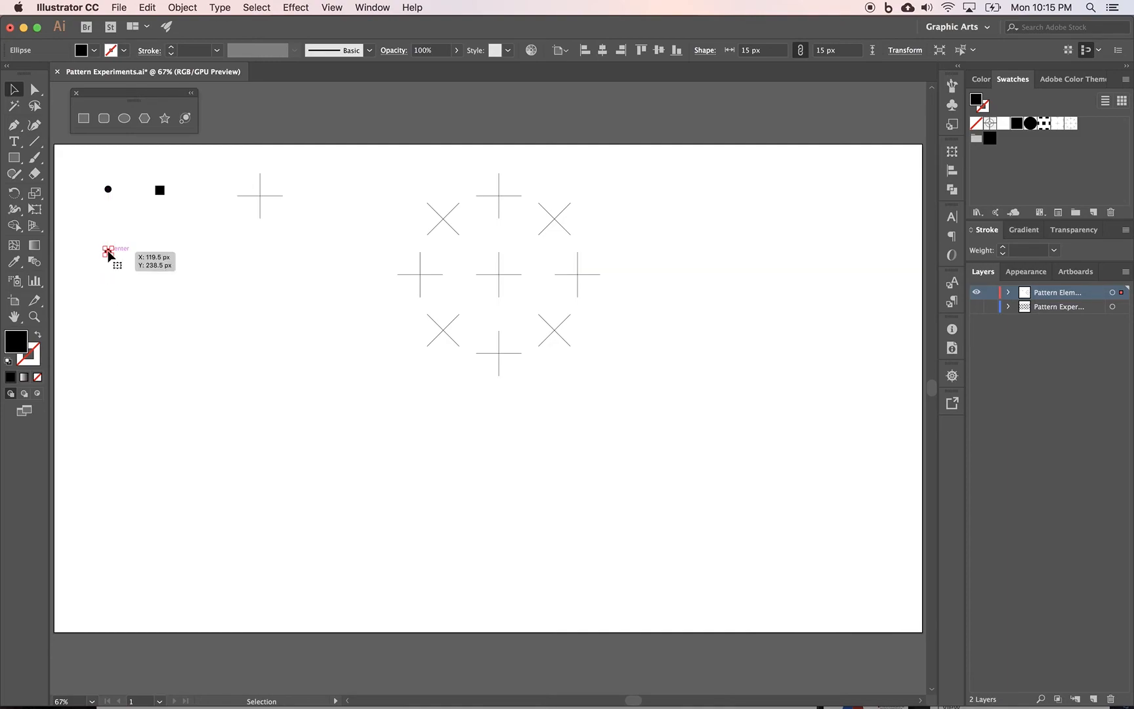
{"action": "right_click", "coordinate": [109, 254]}
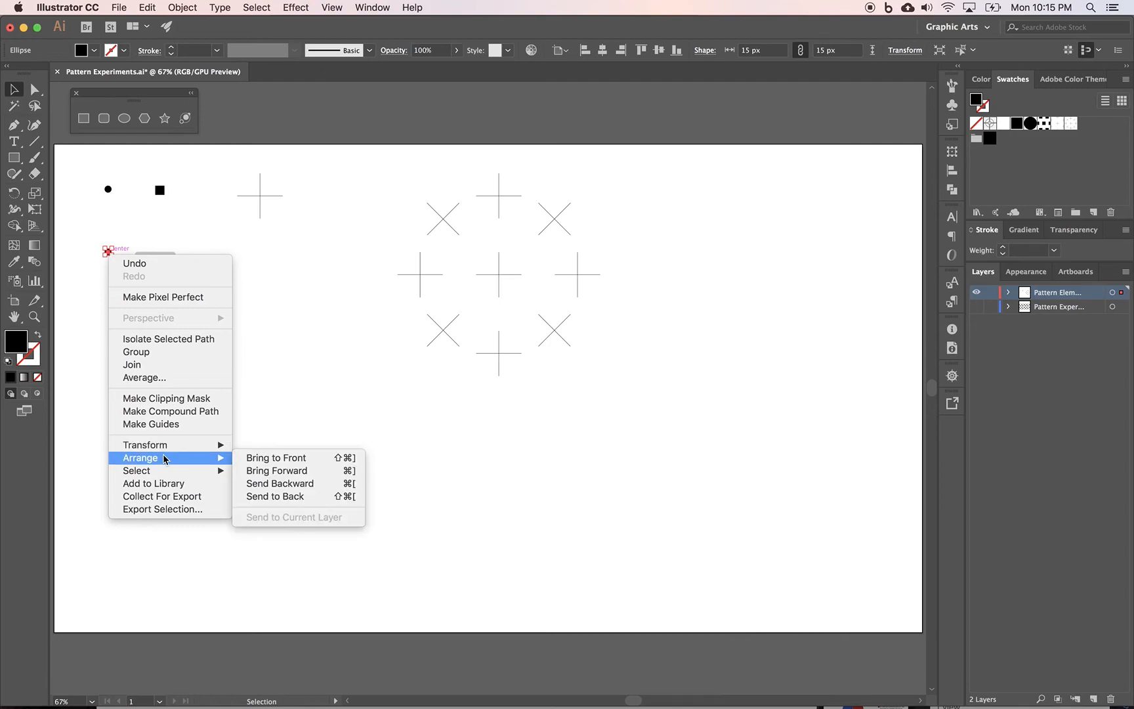
{"action": "key", "text": "Escape"}
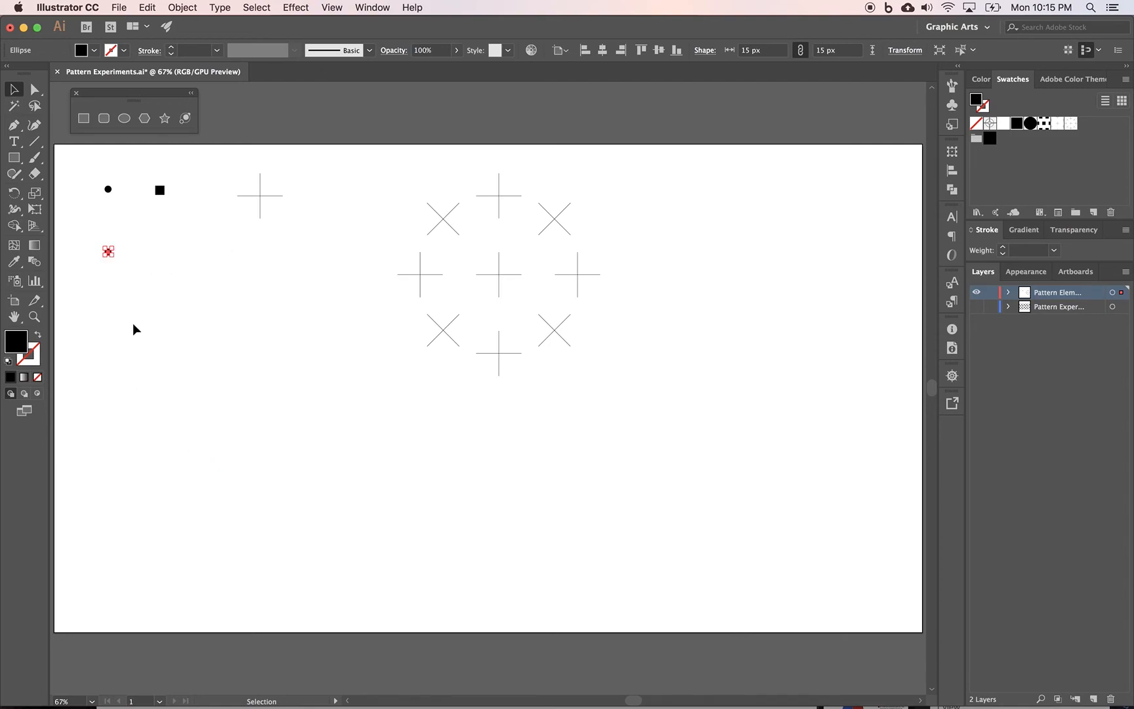
Step: Try scaling the lower small circle uniformly to 150%, and undo the scaling
{"action": "right_click", "coordinate": [109, 254]}
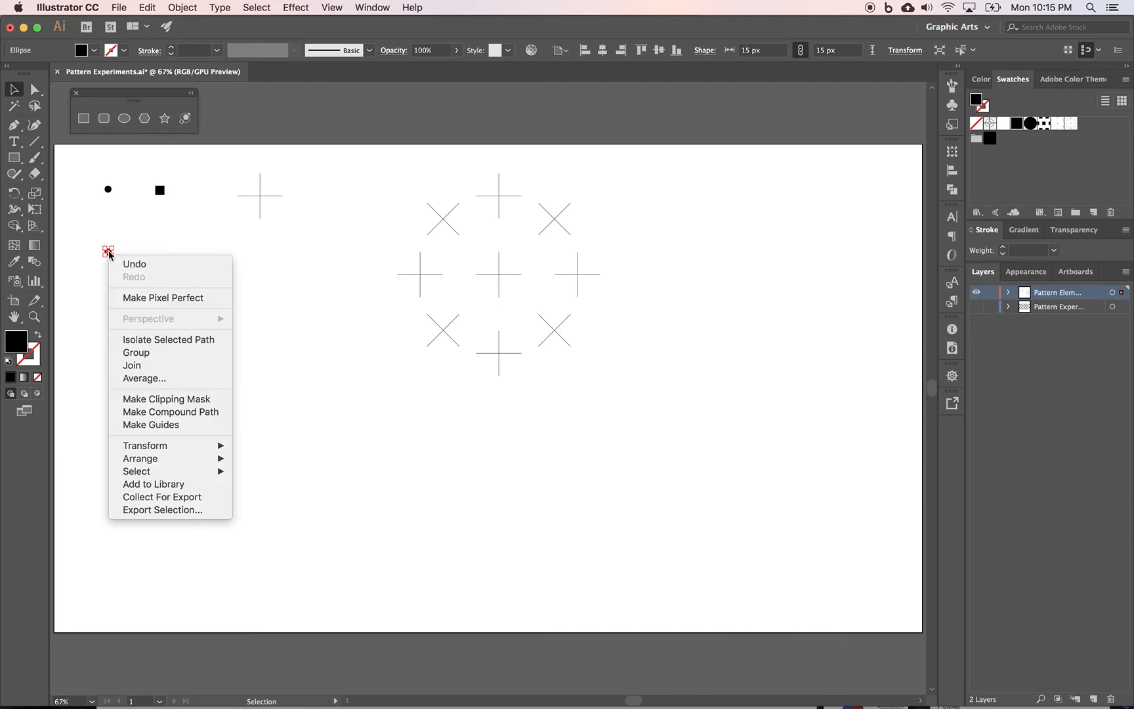
{"action": "mouse_move", "coordinate": [187, 448]}
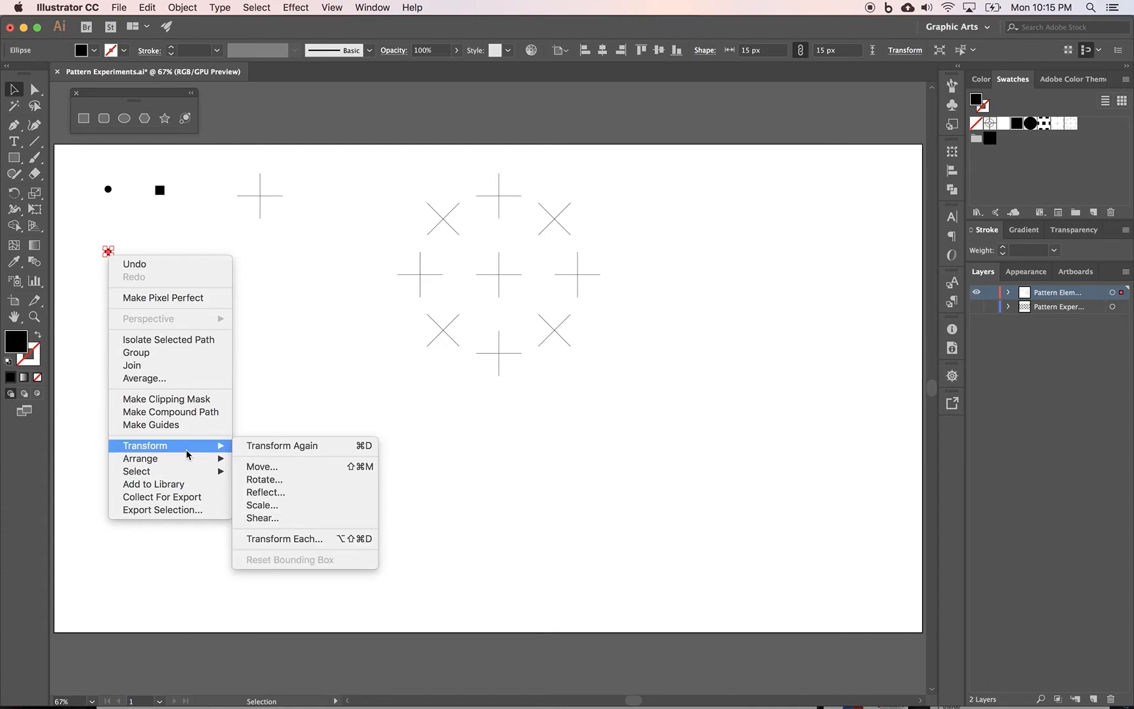
{"action": "left_click", "coordinate": [259, 505]}
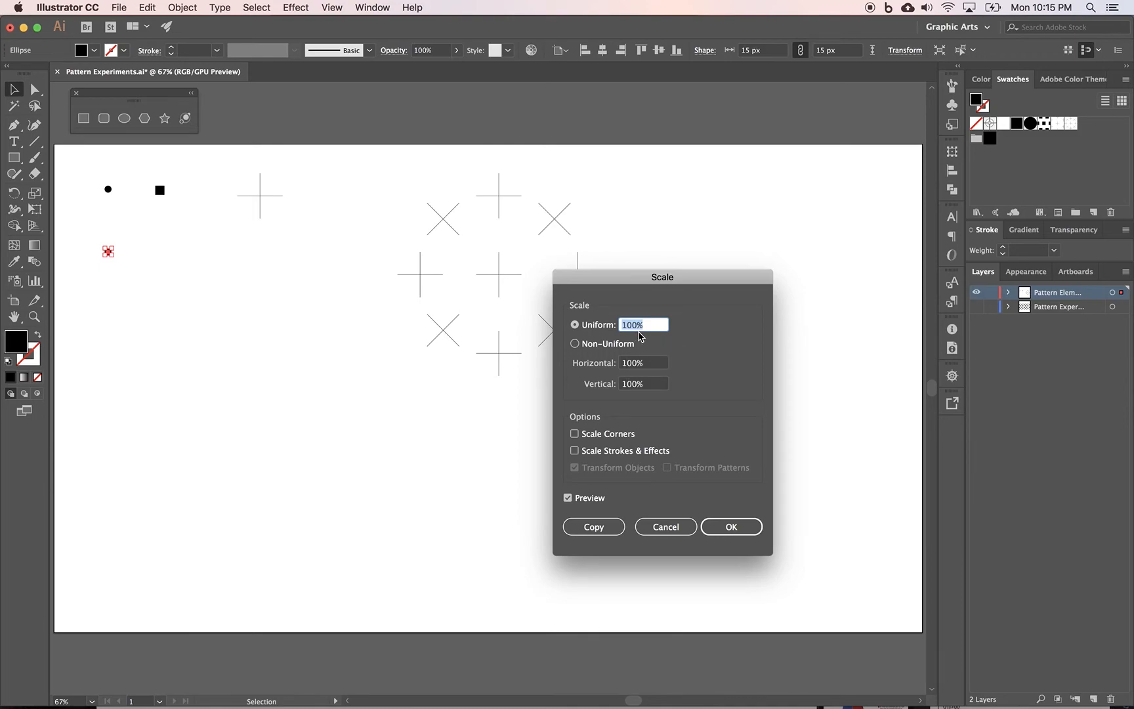
{"action": "type", "text": "15"}
{"action": "key", "text": "Tab"}
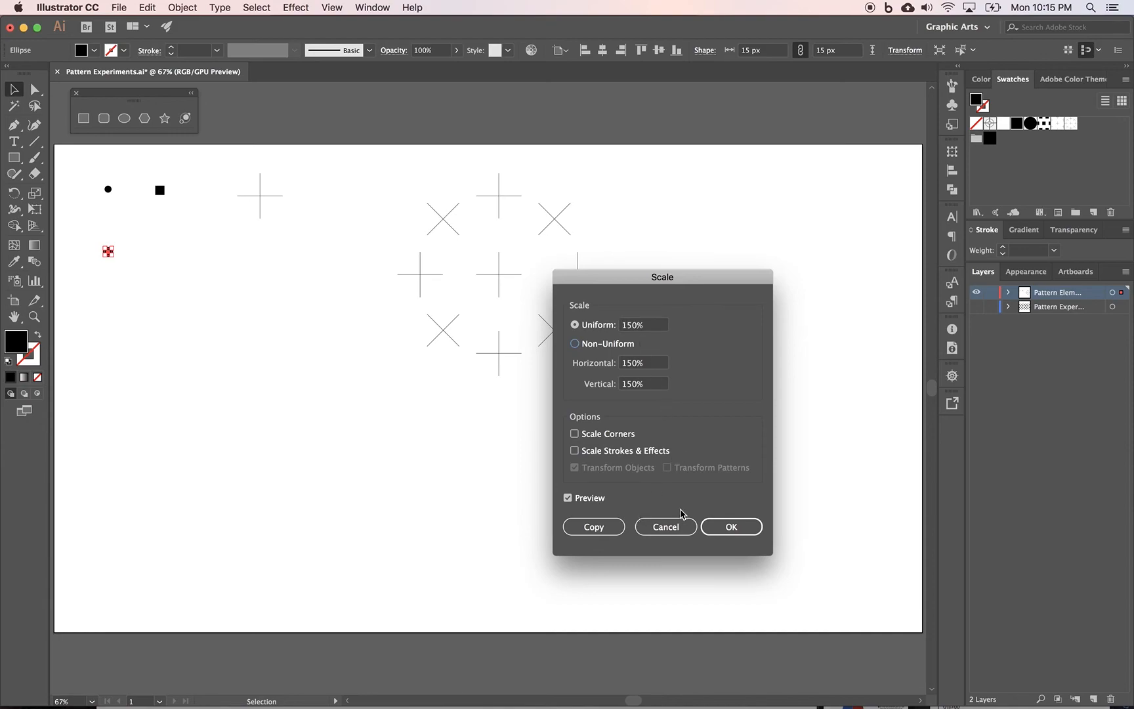
{"action": "left_click", "coordinate": [703, 527]}
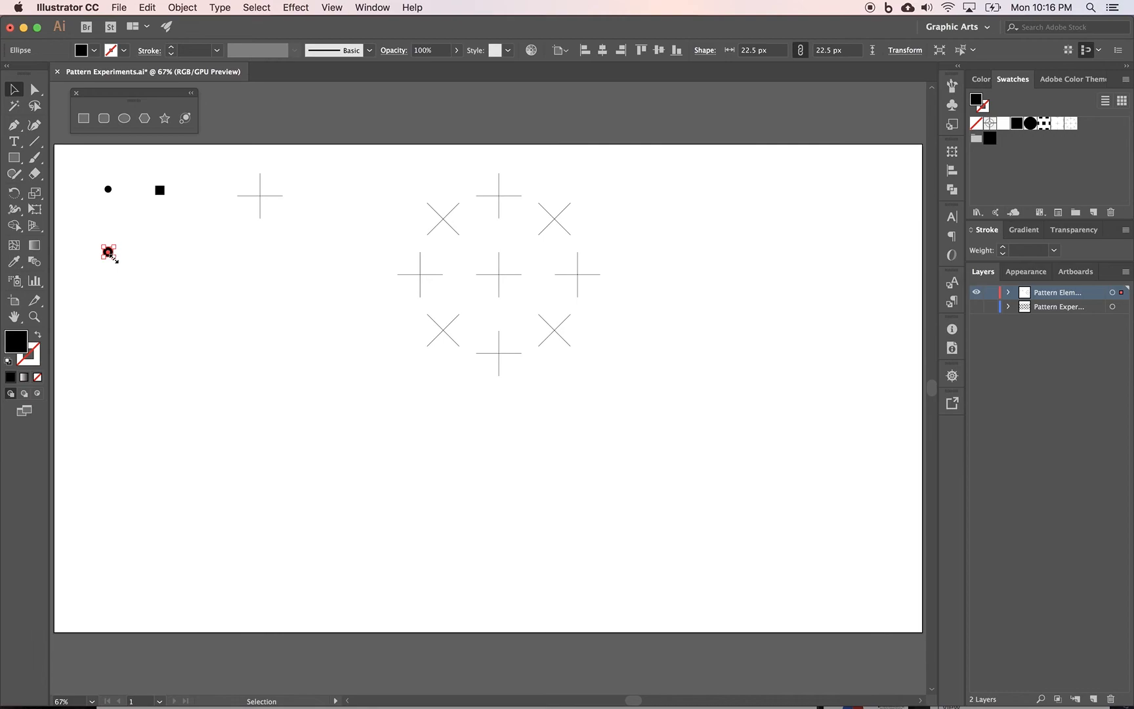
{"action": "key", "text": "super+z"}
Step: Create a copy of the lower small circle, scaled uniformly to 150%
{"action": "right_click", "coordinate": [112, 256]}
{"action": "mouse_move", "coordinate": [179, 445]}
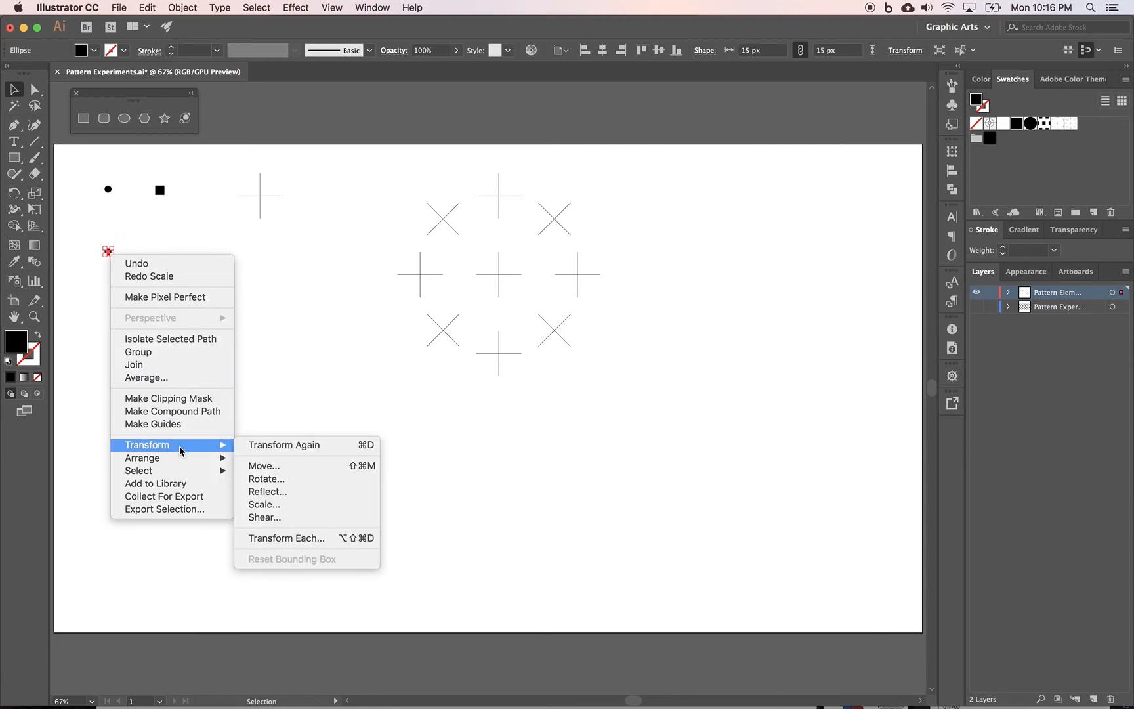
{"action": "left_click", "coordinate": [284, 503]}
{"action": "type", "text": "1"}
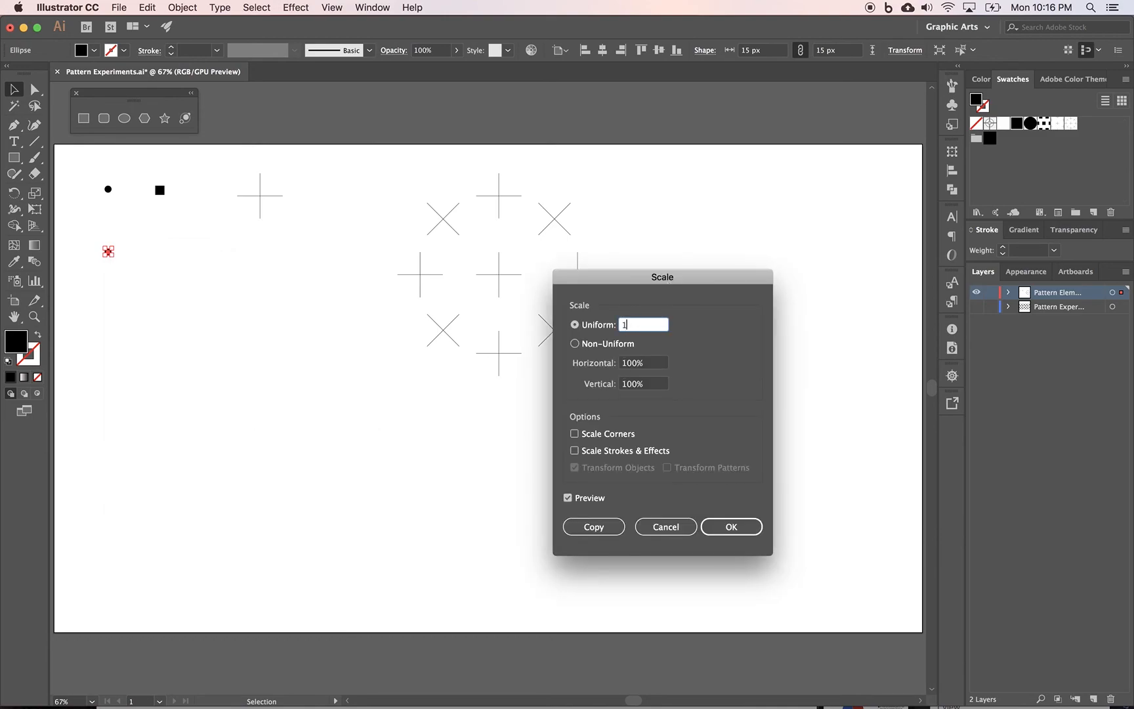
{"action": "type", "text": "50"}
{"action": "left_click", "coordinate": [594, 526]}
Step: Arrange the medium circle and a larger copy diagonally below the small circle as a three-dot cluster, and select all three circles
{"action": "mouse_move", "coordinate": [109, 256]}
{"action": "left_mouse_down"}
{"action": "mouse_move", "coordinate": [124, 269]}
{"action": "mouse_move", "coordinate": [116, 259]}
{"action": "mouse_move", "coordinate": [109, 274]}
{"action": "left_mouse_up"}
{"action": "left_click", "coordinate": [114, 279]}
{"action": "left_click_drag", "start_coordinate": [111, 273], "coordinate": [139, 305]}
{"action": "left_click", "coordinate": [104, 303]}
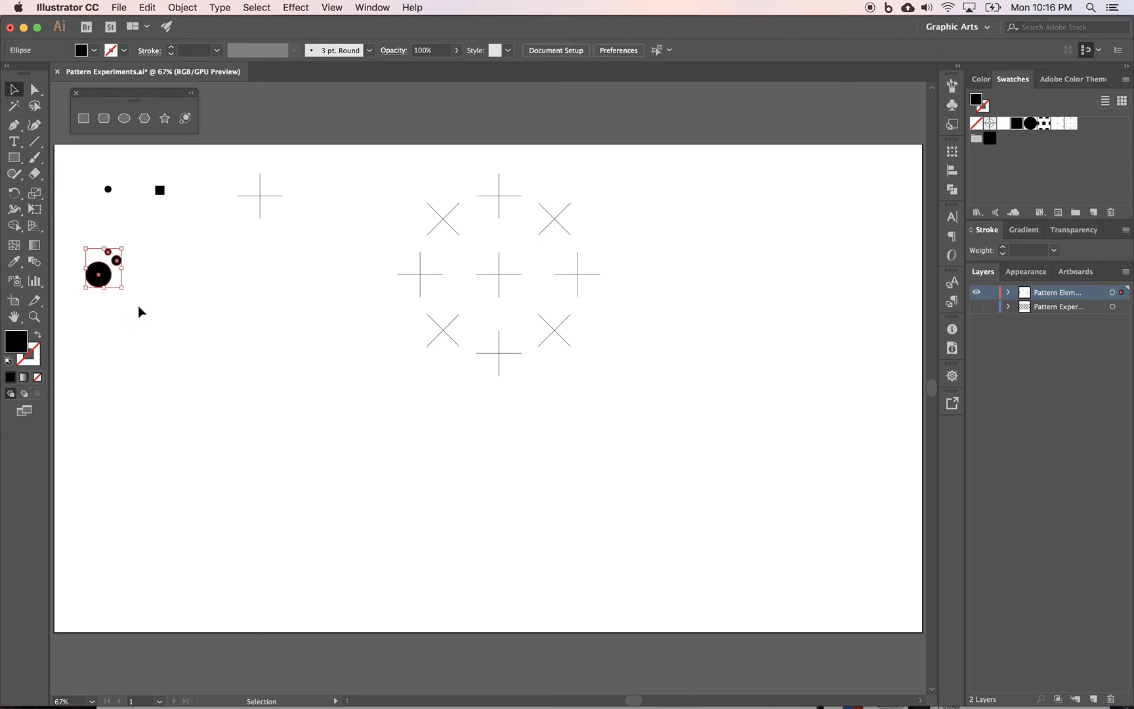
Step: Make a new pattern from the three selected circles, with a tile 100 px wide and 100 px high
{"action": "left_click", "coordinate": [184, 8]}
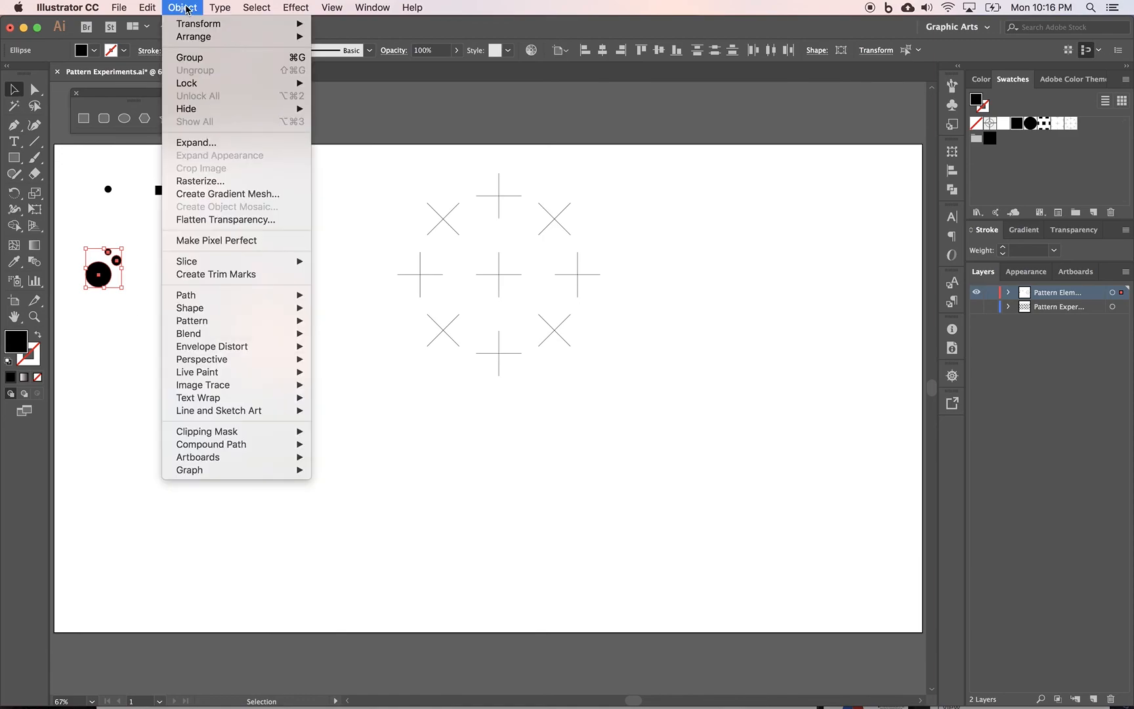
{"action": "mouse_move", "coordinate": [190, 321]}
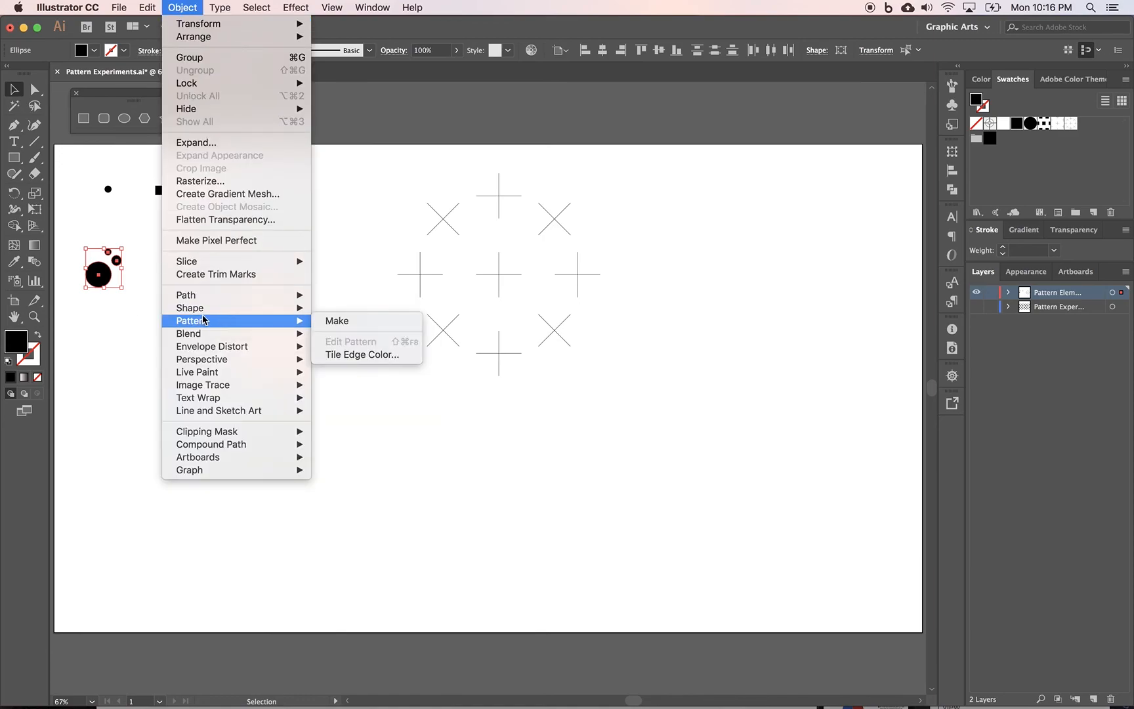
{"action": "left_click", "coordinate": [339, 321]}
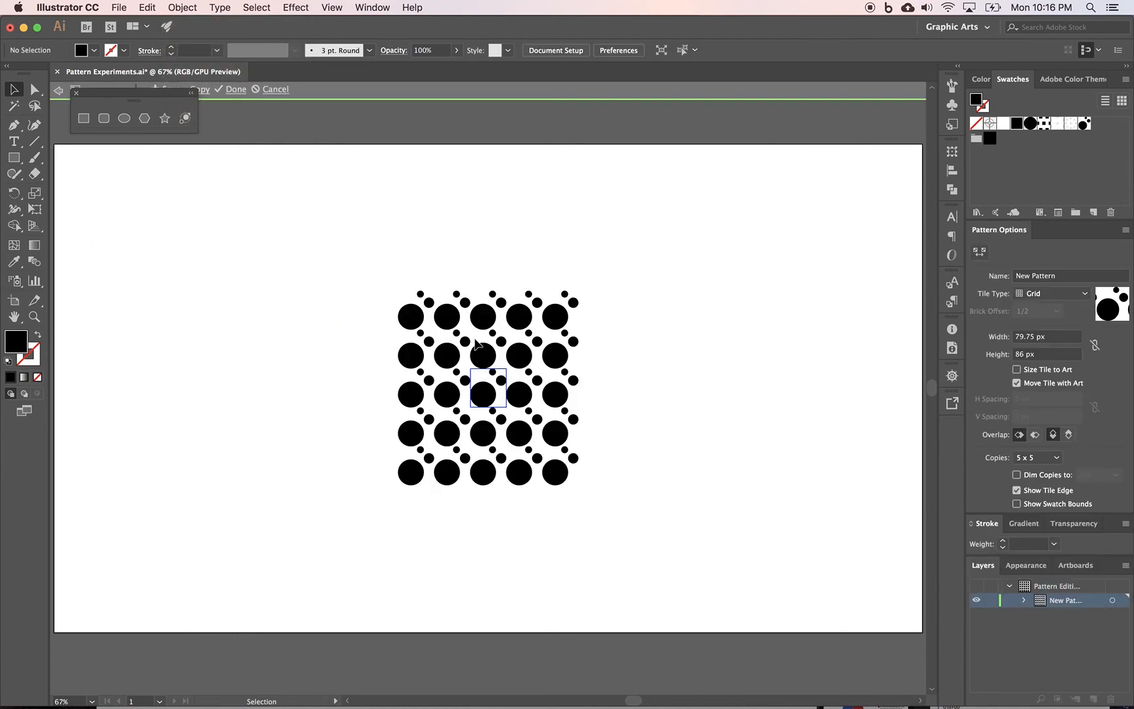
{"action": "left_click", "coordinate": [1028, 336]}
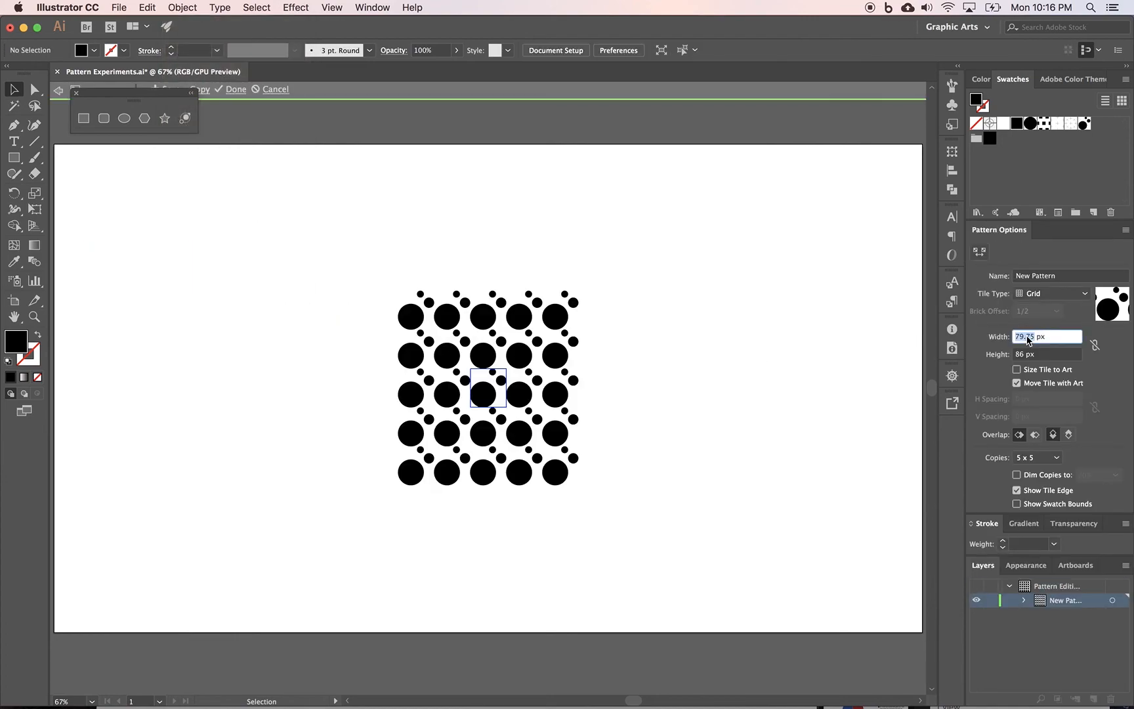
{"action": "type", "text": "100"}
{"action": "key", "text": "Tab"}
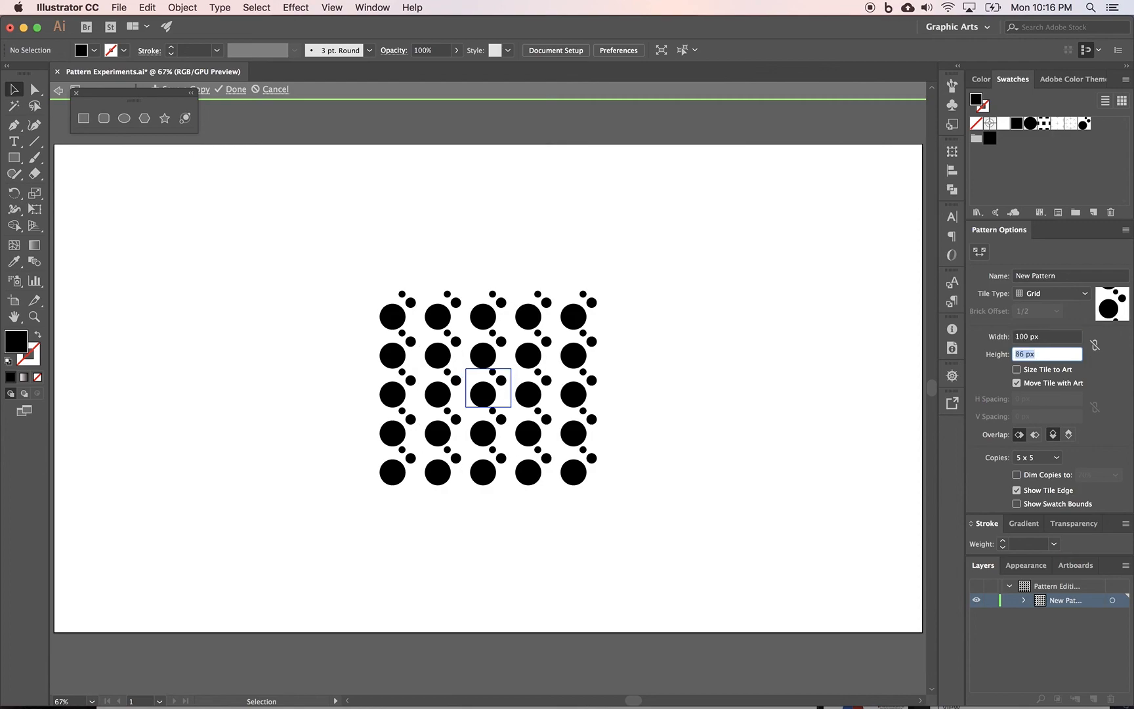
{"action": "type", "text": "100"}
{"action": "key", "text": "Tab"}
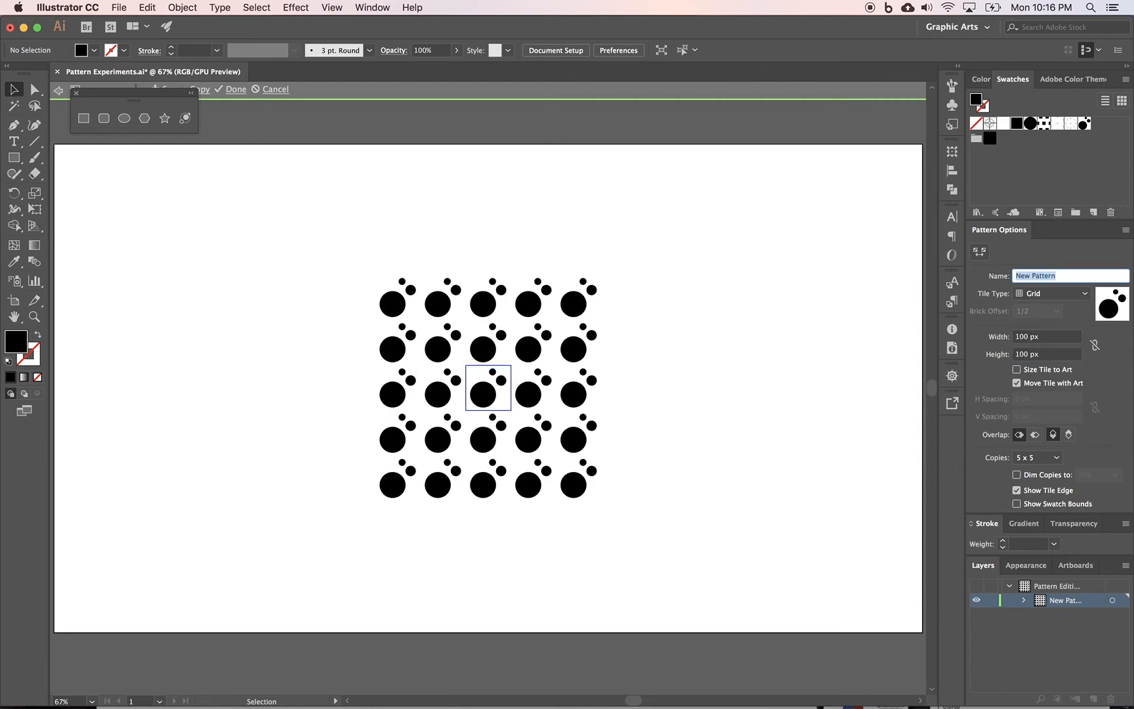
Step: Set the pattern tile's height to 200 px, and preview the pattern with 5 x 3 copies
{"action": "double_click", "coordinate": [1022, 356]}
{"action": "type", "text": "2"}
{"action": "key", "text": "Tab"}
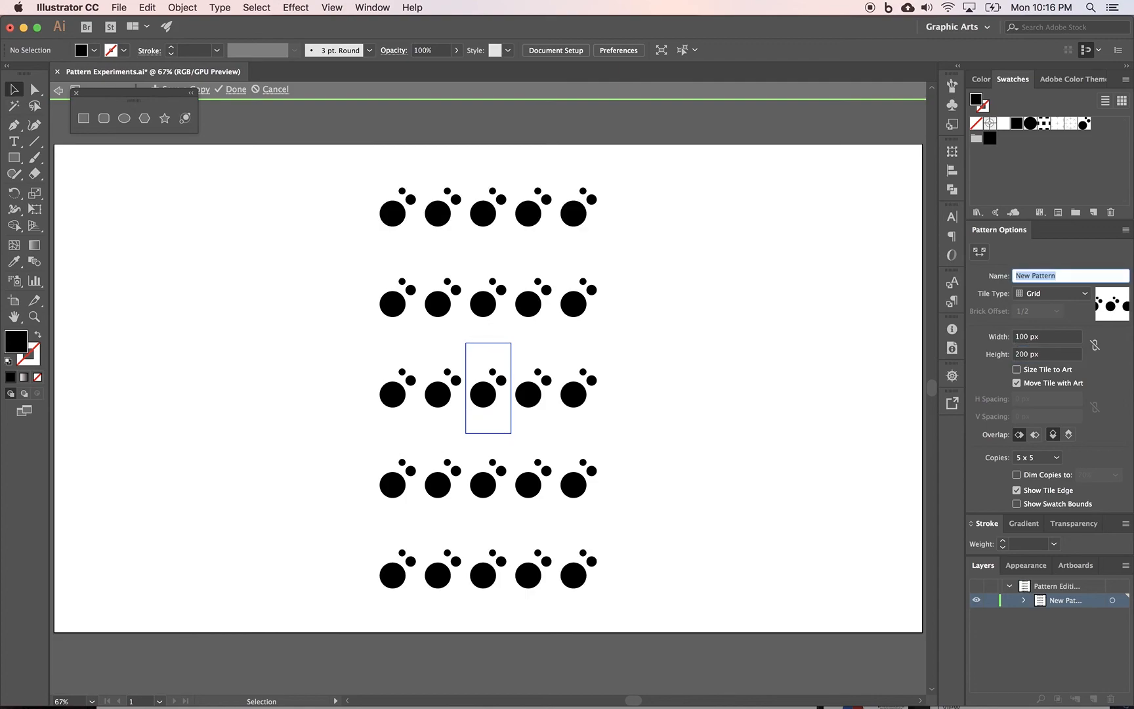
{"action": "left_click", "coordinate": [1059, 458]}
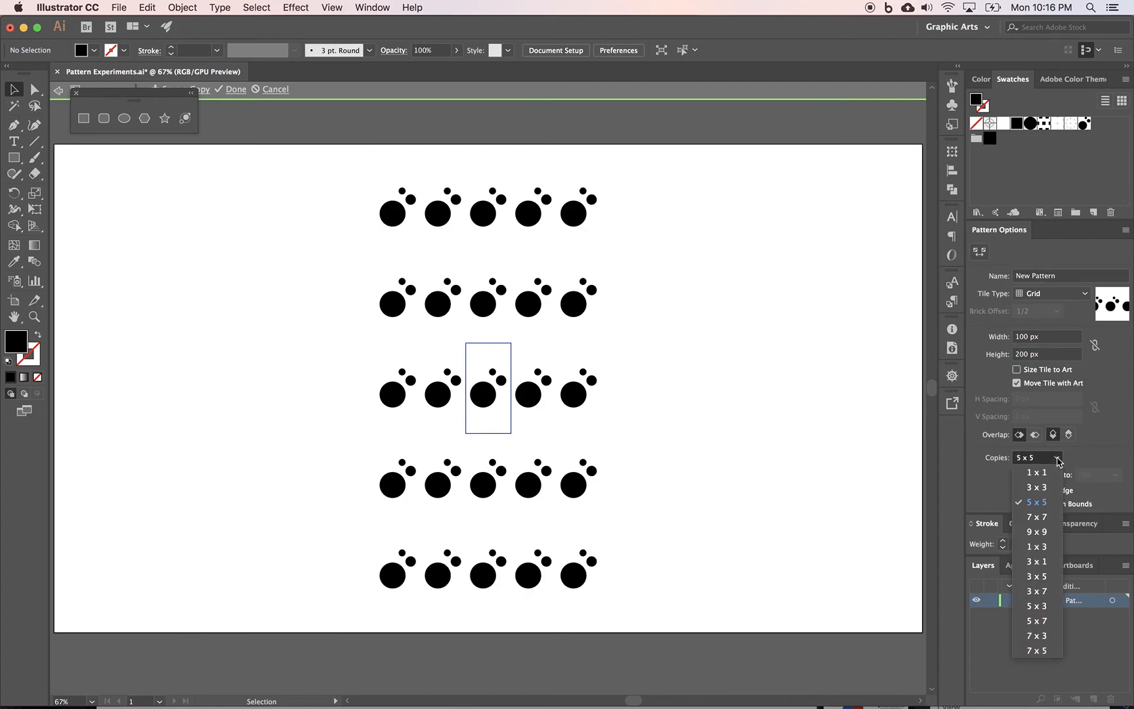
{"action": "left_click", "coordinate": [1040, 607]}
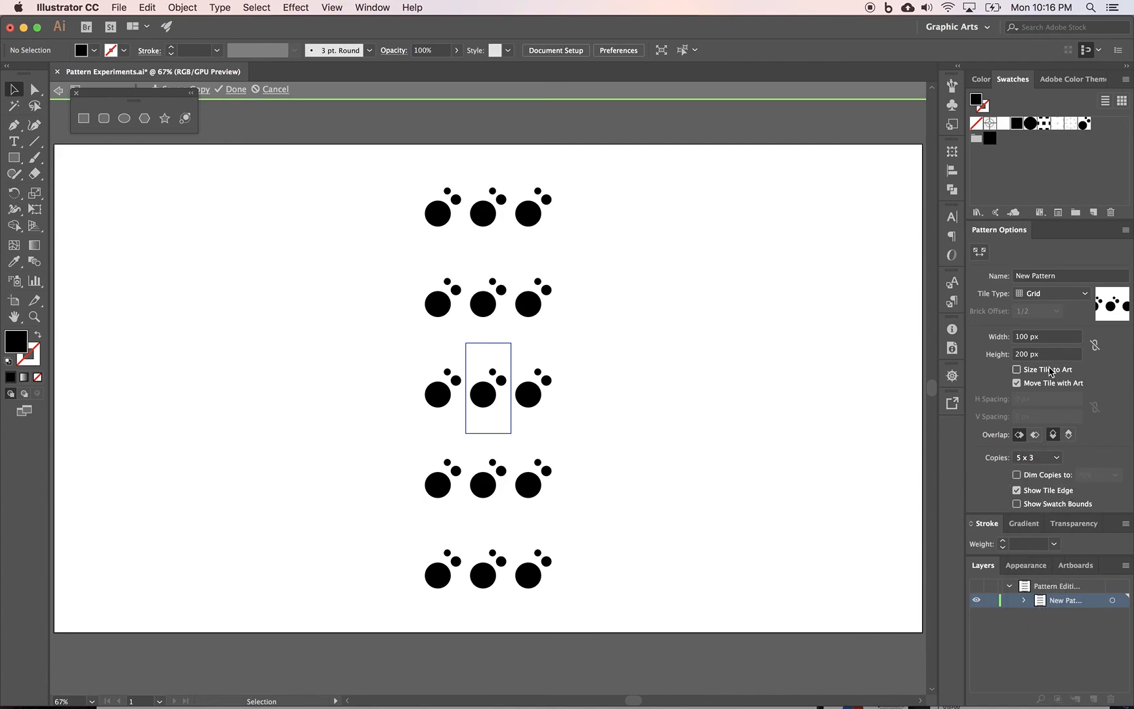
Step: Change the pattern's tile type to Brick by Column, and finish pattern editing
{"action": "left_click", "coordinate": [1047, 294]}
{"action": "left_click", "coordinate": [1045, 337]}
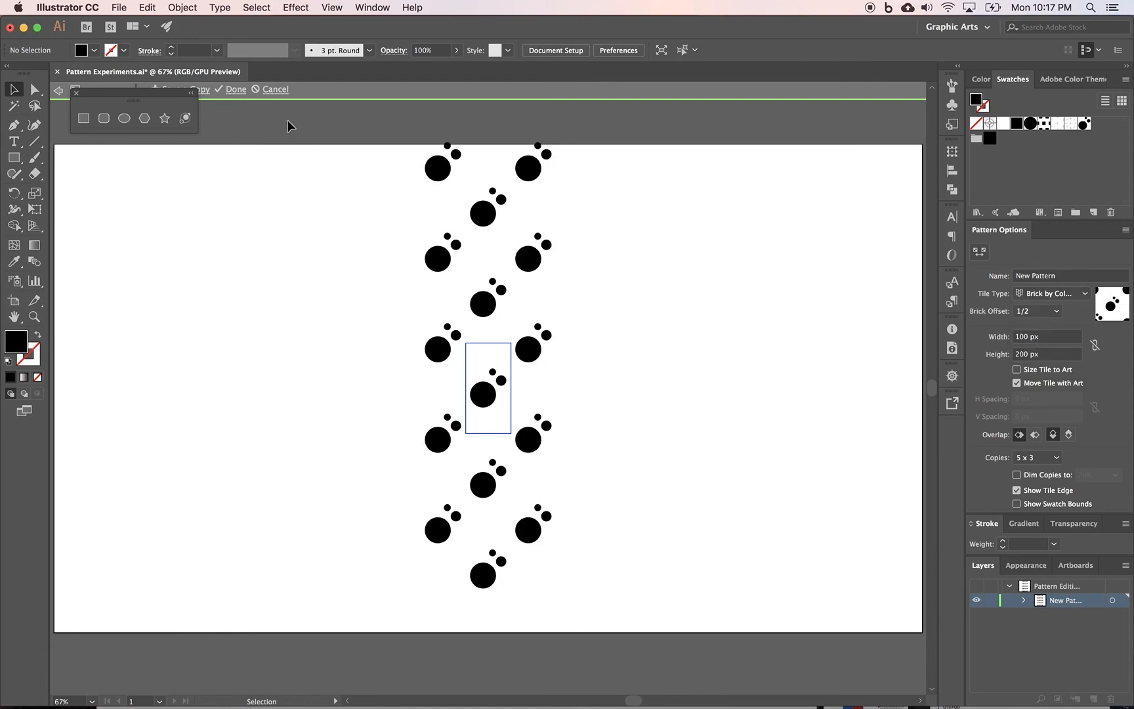
{"action": "left_click", "coordinate": [233, 92]}
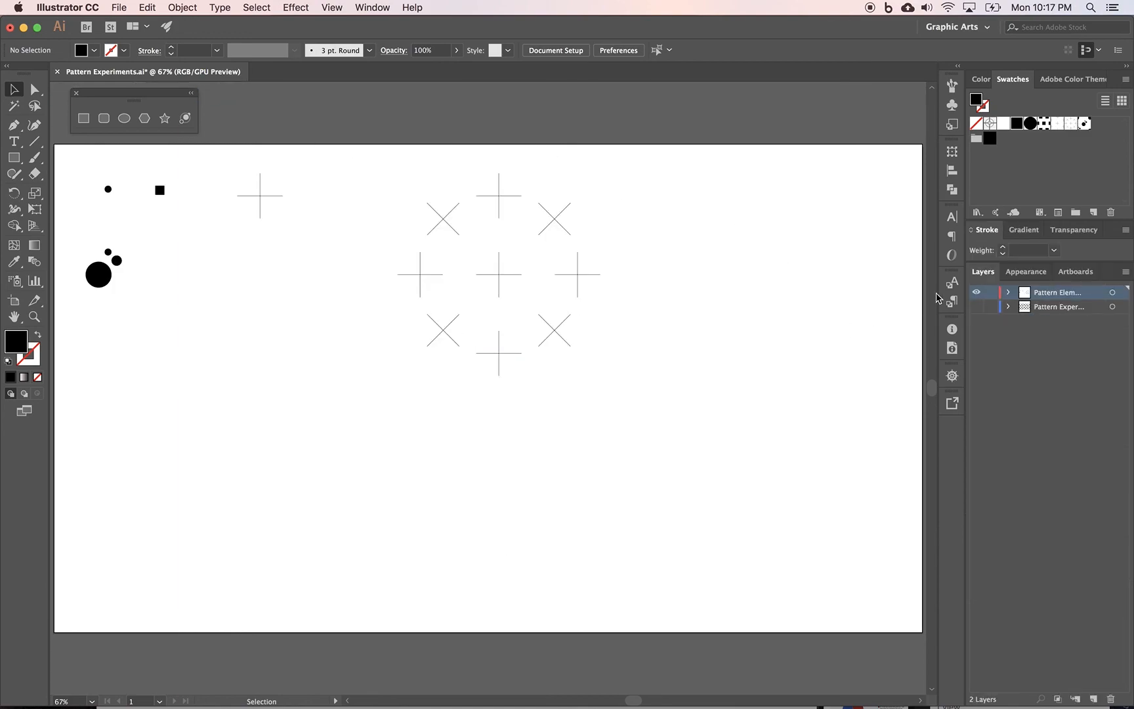
Step: Hide the "Pattern Elem..." layer, and make the "Pattern Exper..." layer visible and active
{"action": "left_click", "coordinate": [976, 294]}
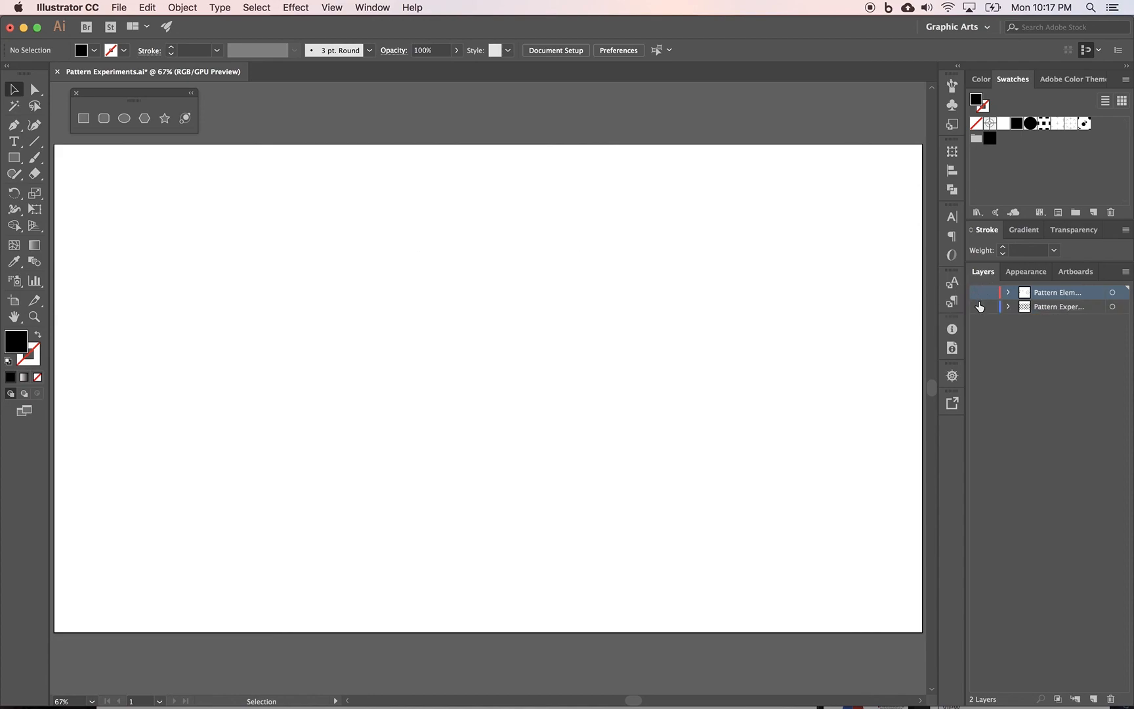
{"action": "left_click", "coordinate": [977, 307]}
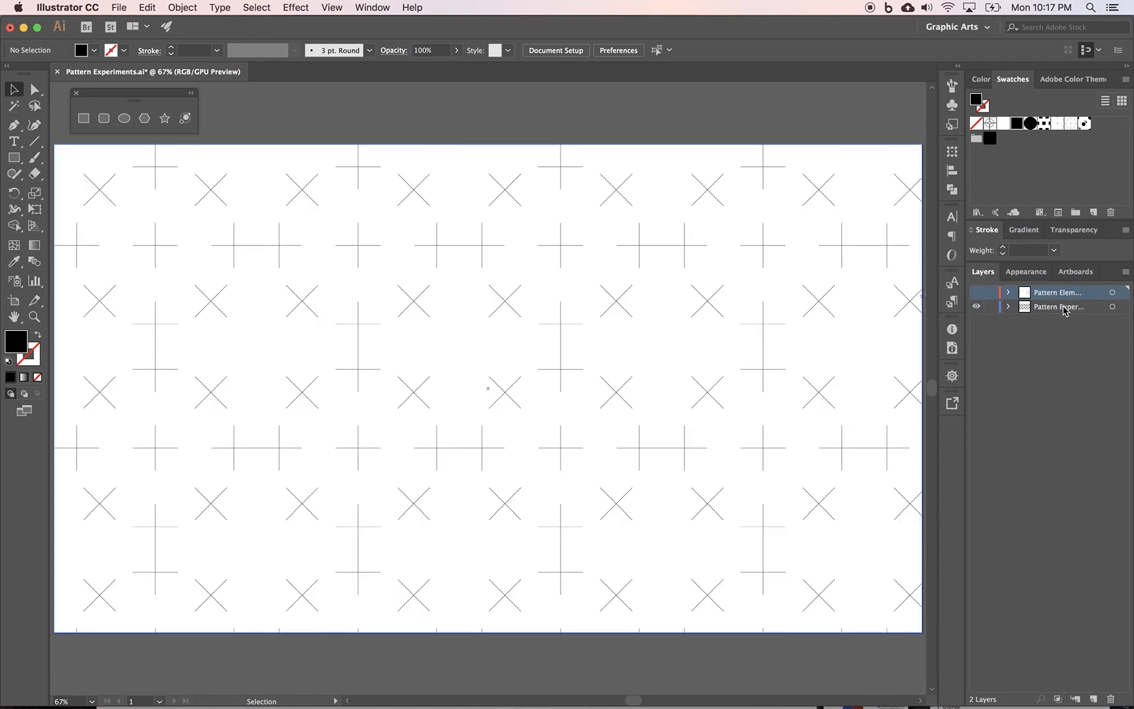
{"action": "left_click", "coordinate": [1064, 312]}
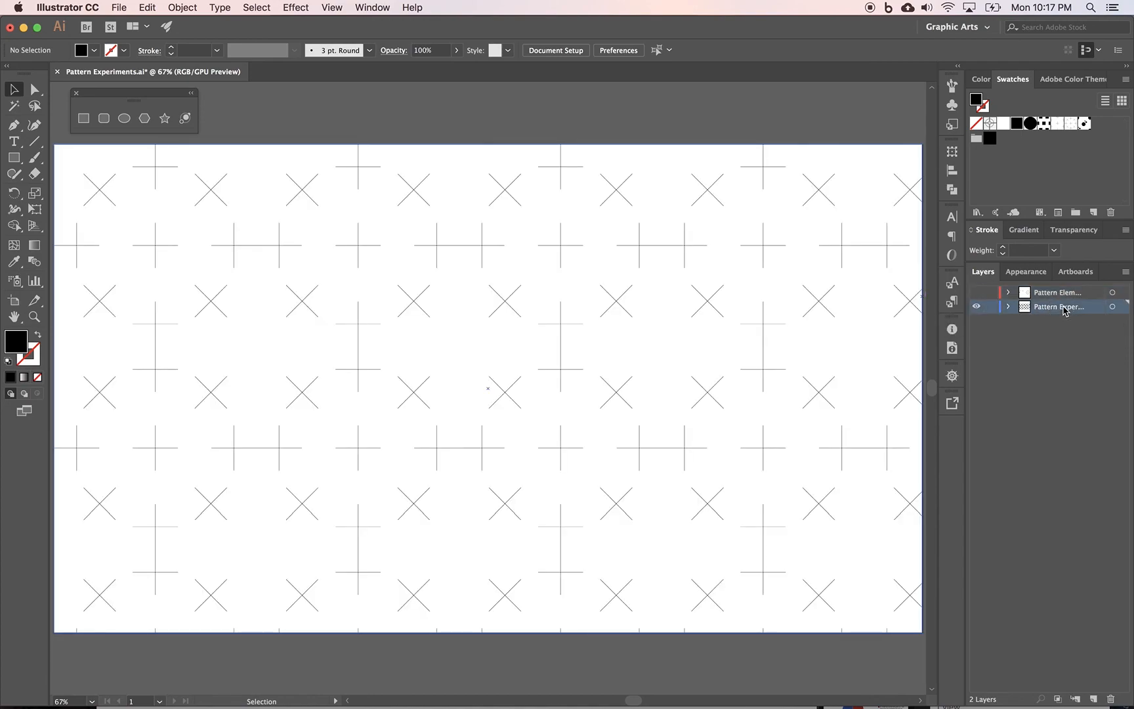
Step: Fill the artboard-sized rectangle with the new three-circle pattern swatch, and deselect it
{"action": "left_click", "coordinate": [693, 272]}
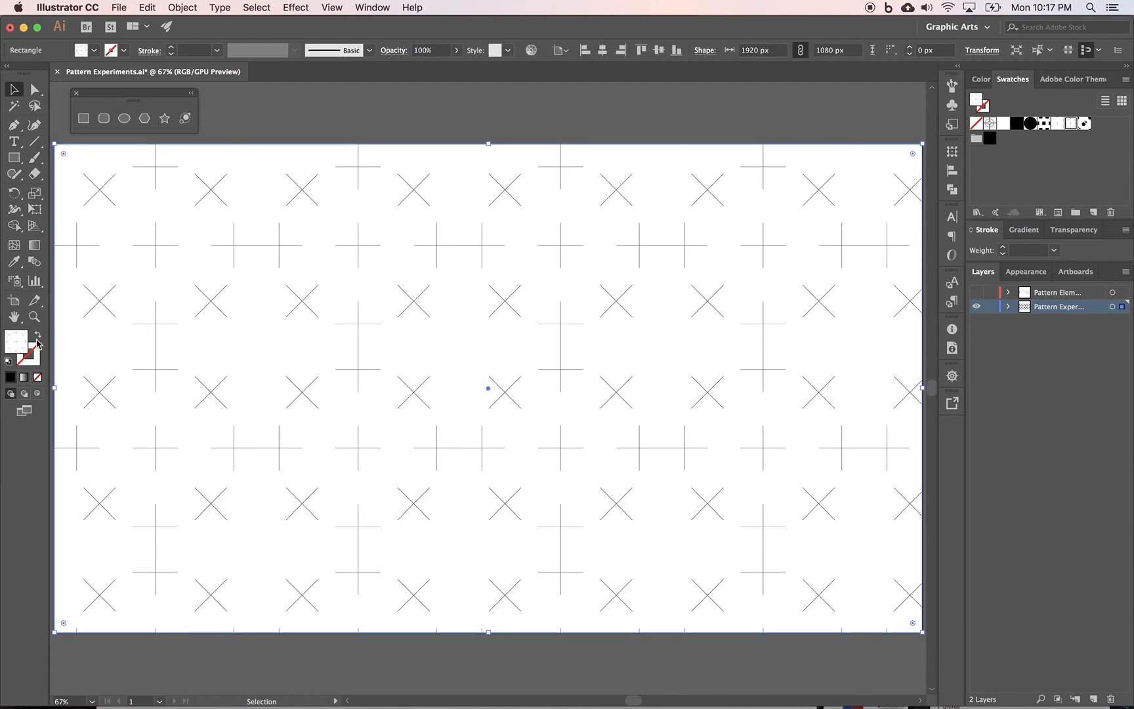
{"action": "left_click", "coordinate": [1086, 124]}
{"action": "left_click", "coordinate": [673, 113]}
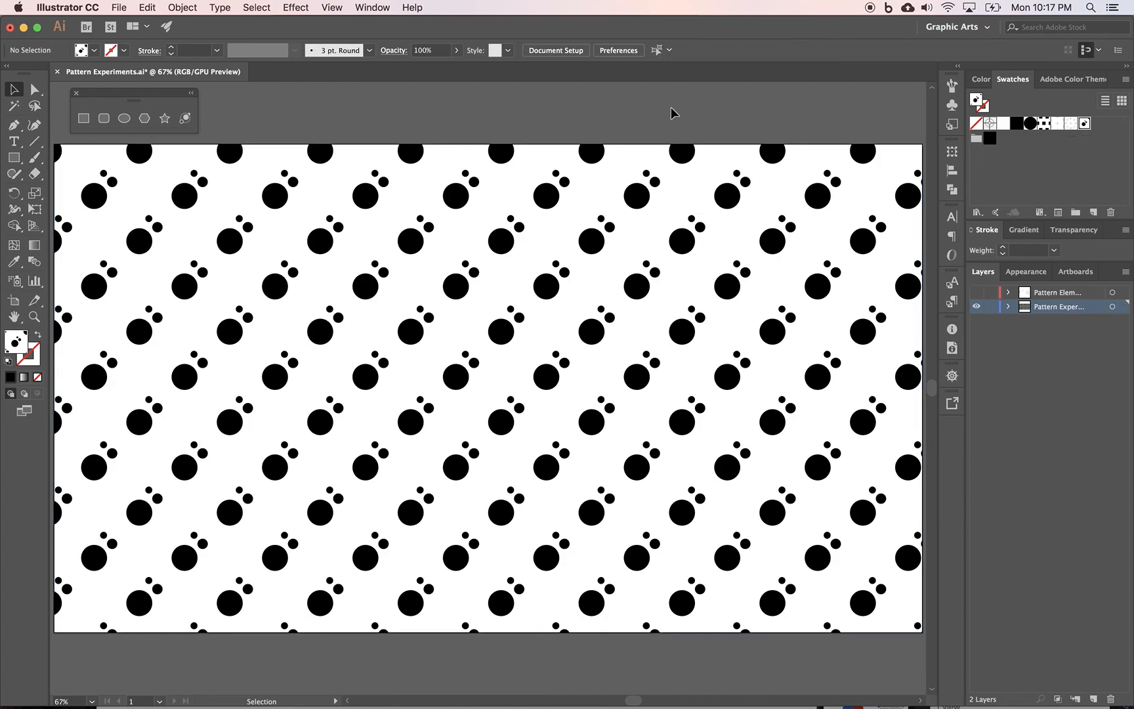